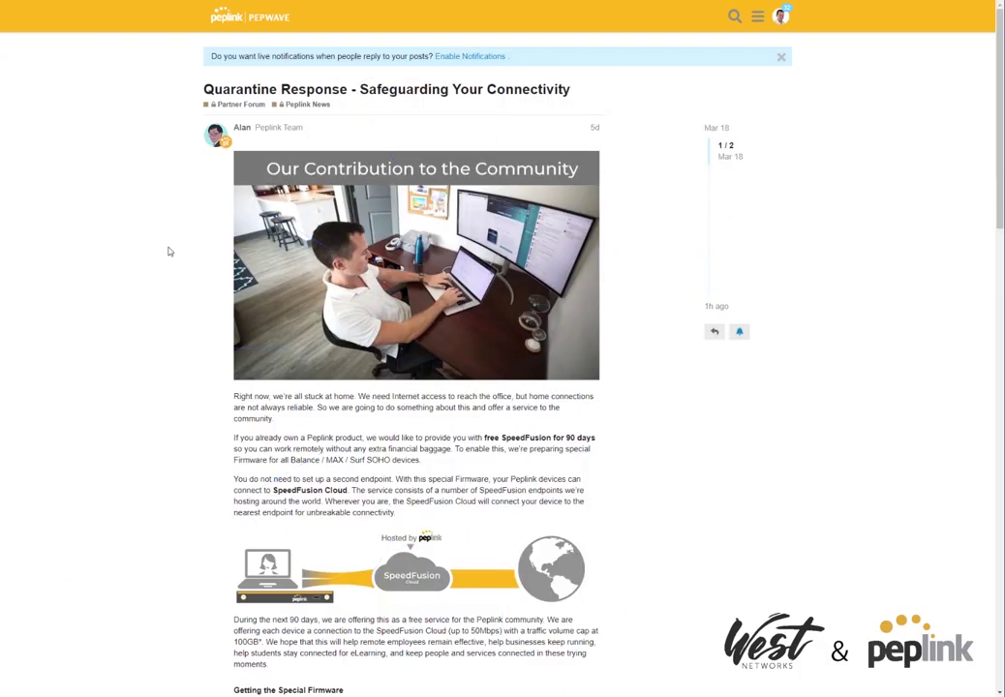
Open the Firmware Release for SpeedFusion WAN topic and skim its per-product download table.
scroll(157, 323, "down", 5)
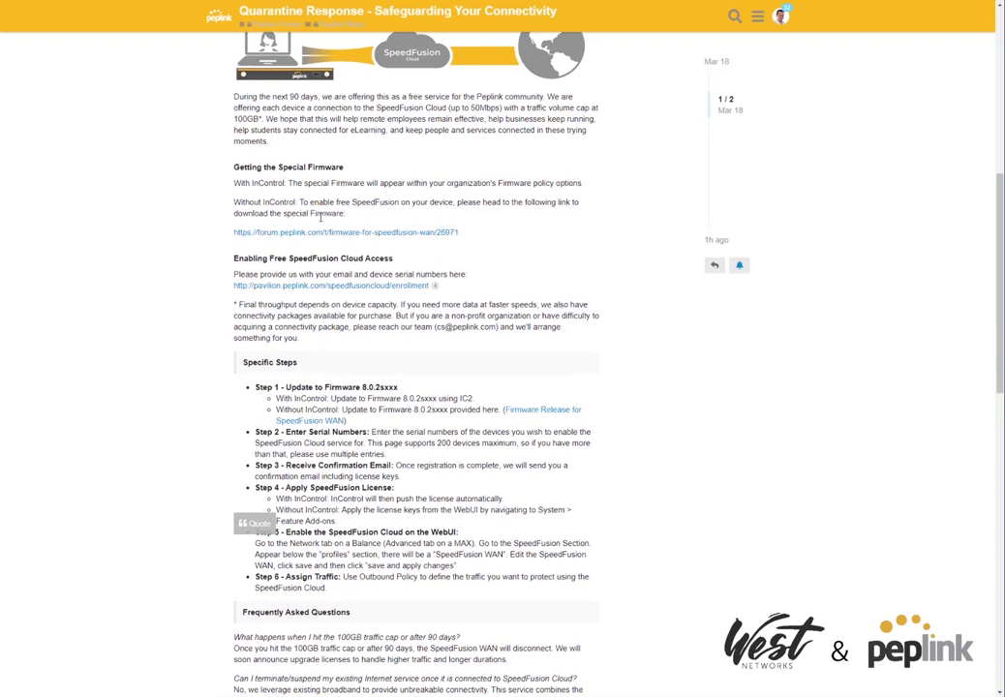
left_click(283, 421)
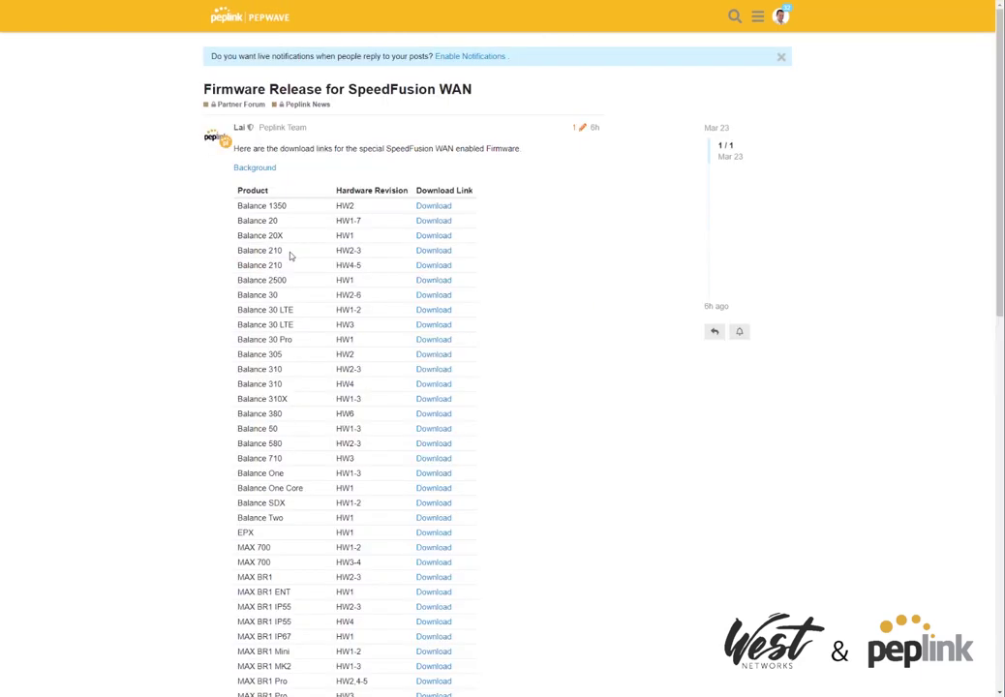
scroll(285, 232, "down", 5)
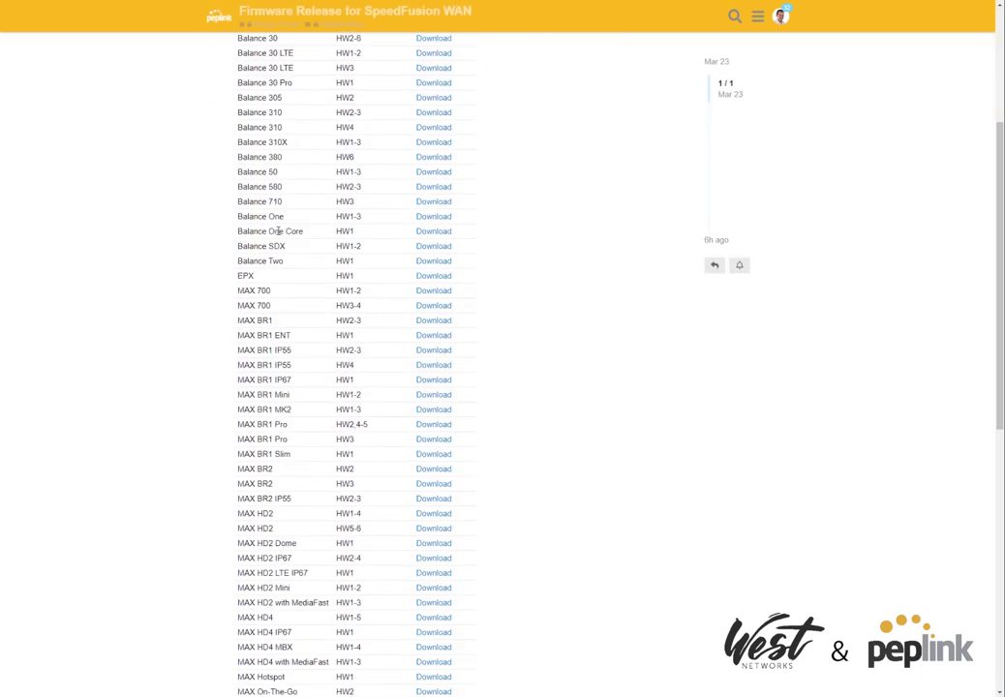
scroll(290, 230, "up", 5)
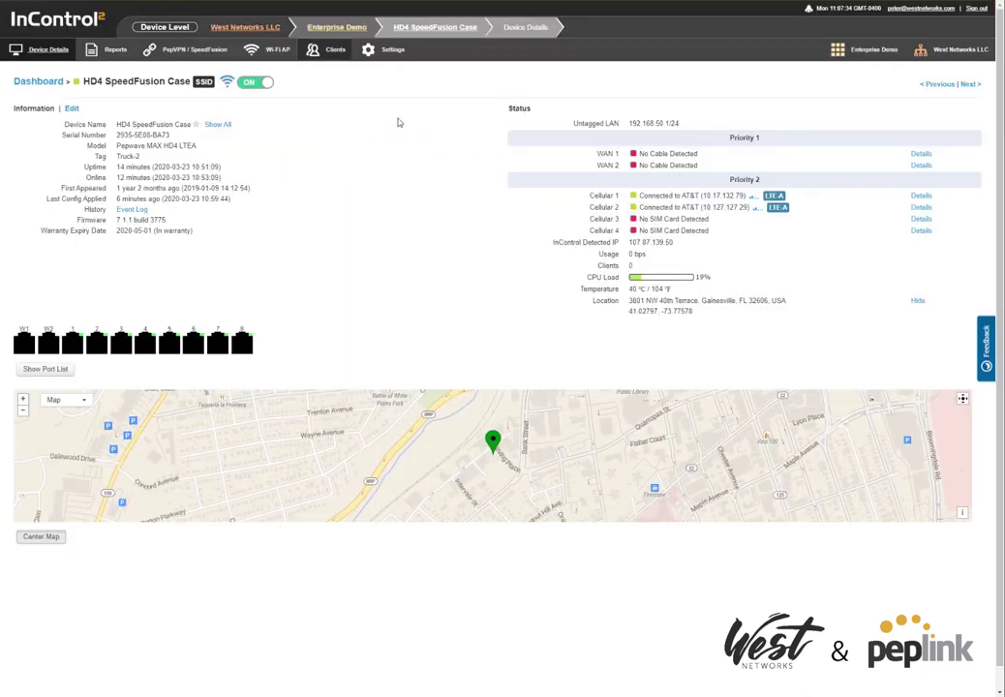
Schedule firmware 8.0.2s086 build 4453 to install immediately on the HD4, then return to device details.
mouse_move(392, 56)
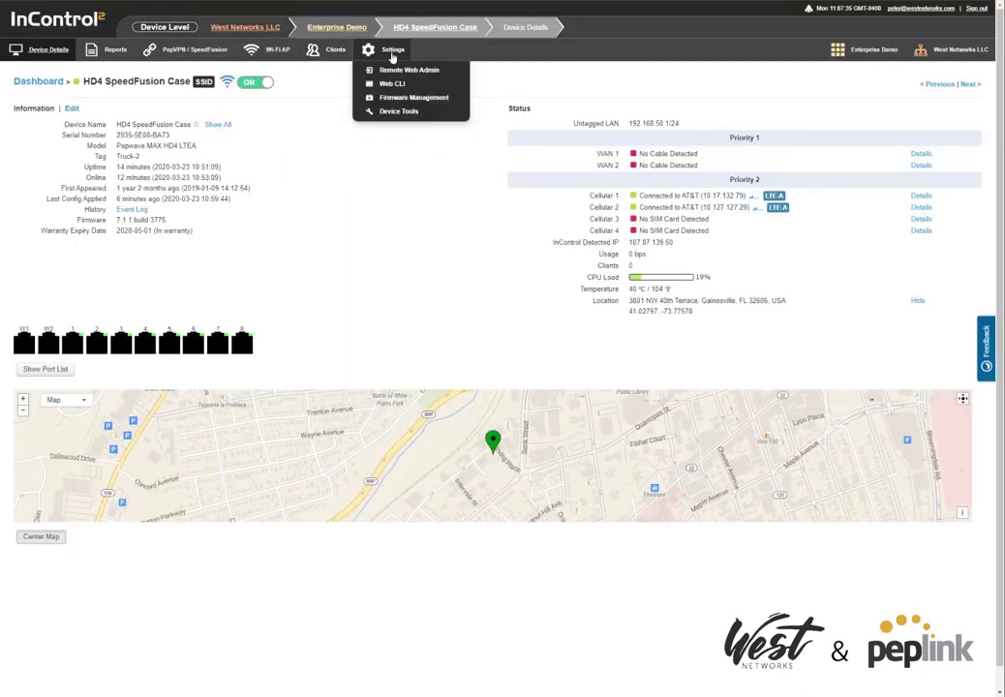
left_click(408, 98)
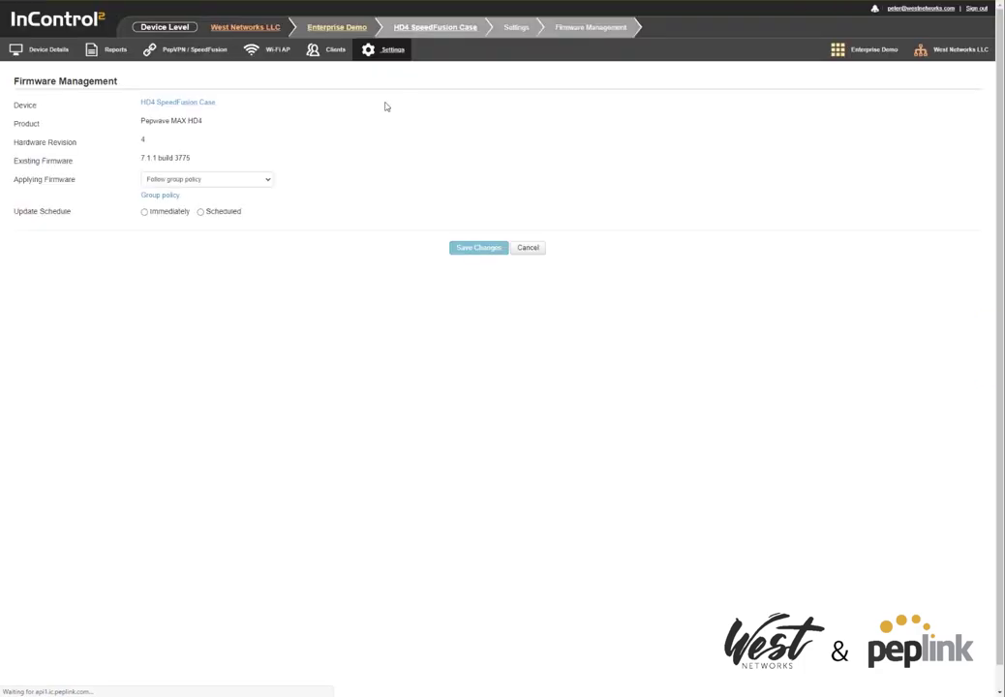
left_click(198, 179)
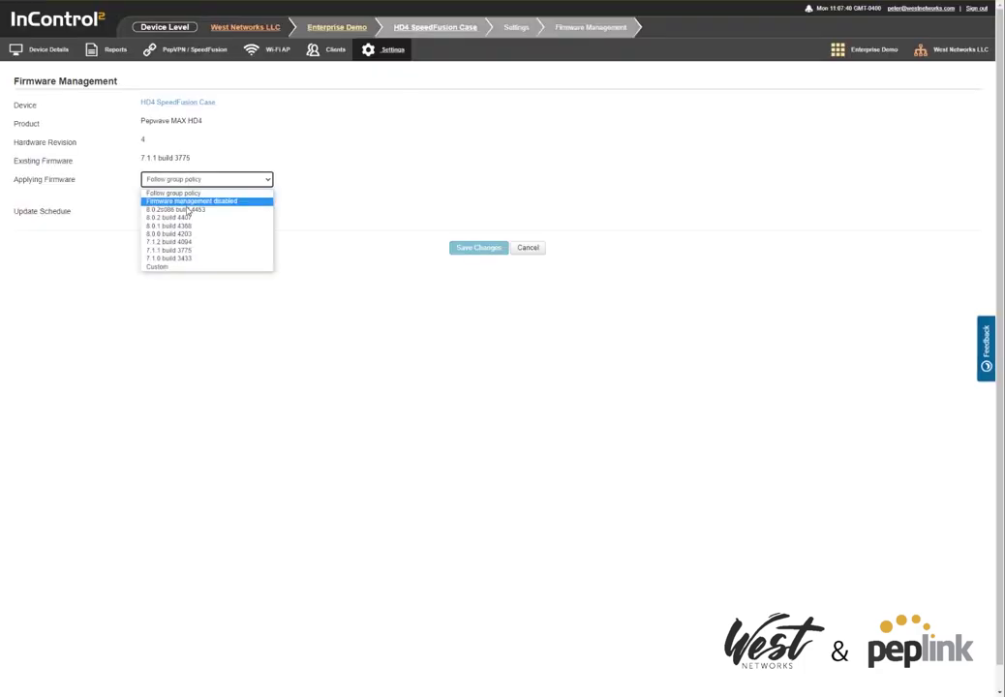
left_click(187, 210)
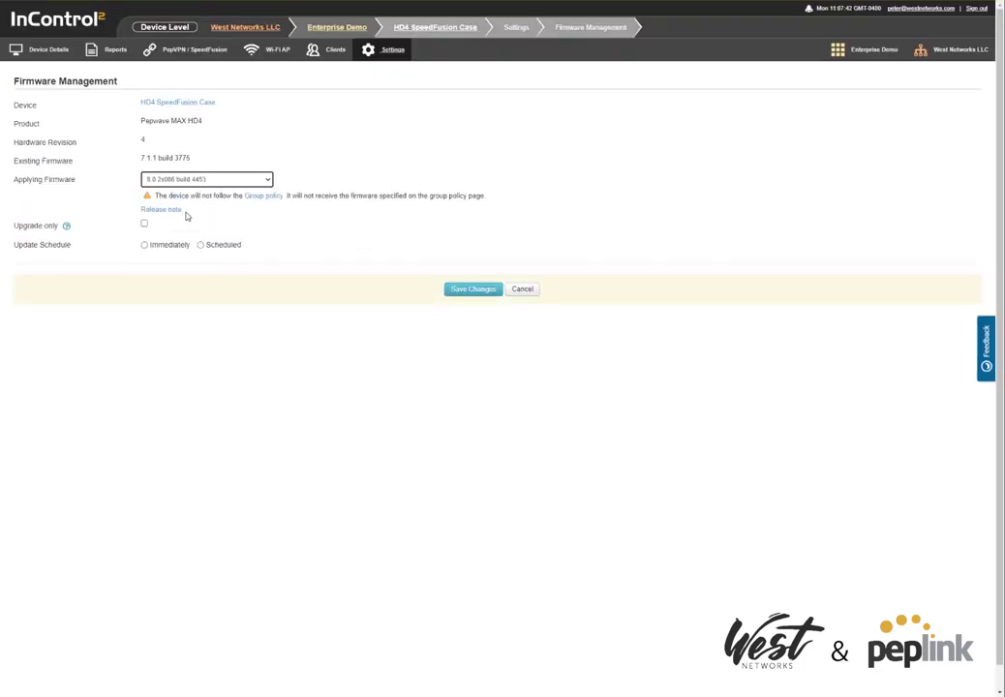
left_click(145, 245)
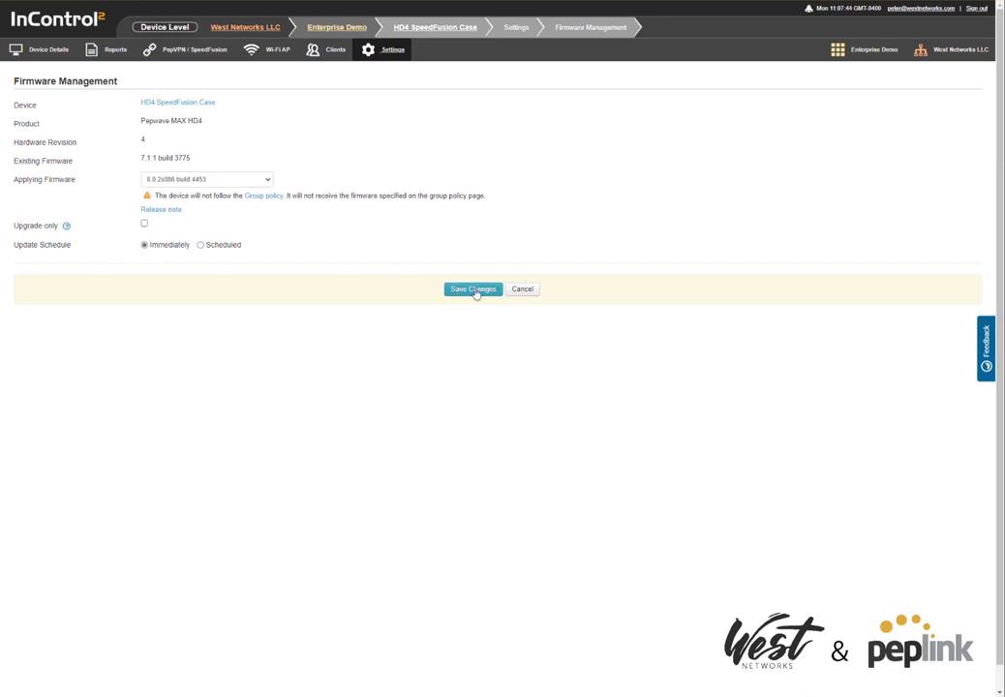
left_click(475, 289)
left_click(46, 51)
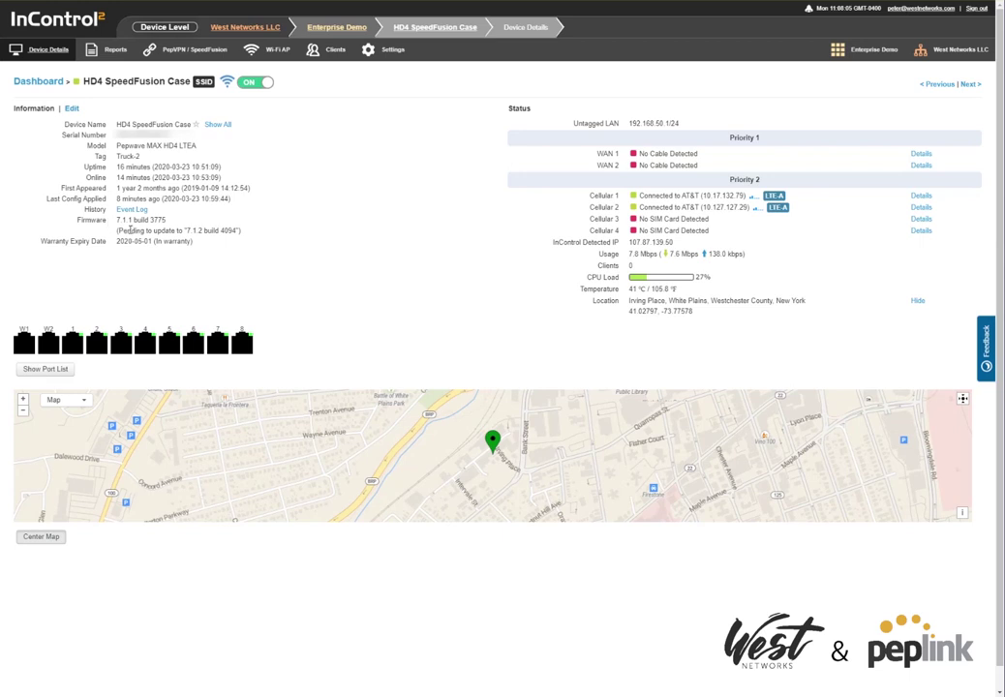
Check the pending firmware update version shown on the HD4 Device Details page.
left_click_drag(187, 231, 213, 230)
left_click_drag(186, 230, 201, 230)
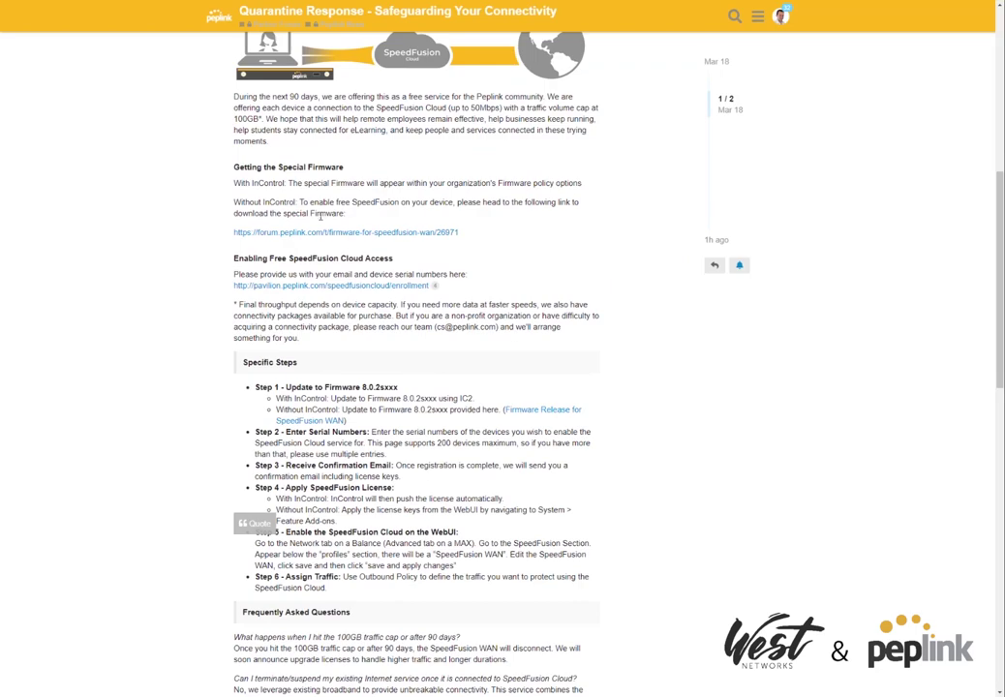
Open the SpeedFusion Cloud enrollment form and copy the HD4's serial number from InControl2.
left_click(291, 288)
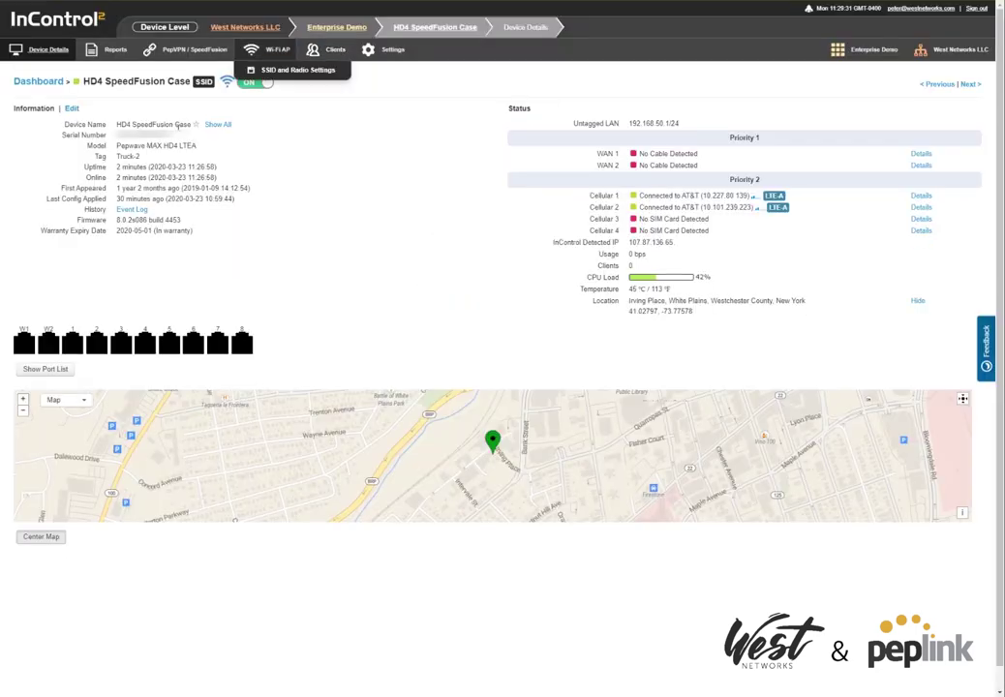
left_click_drag(170, 138, 115, 142)
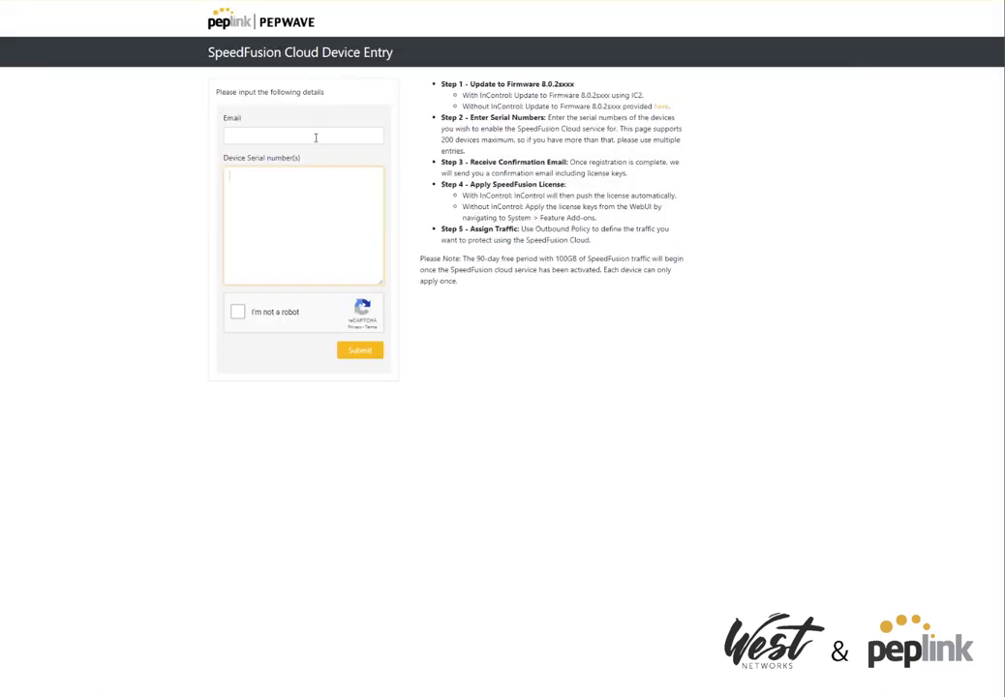
Submit the SpeedFusion Cloud Device Entry form with your e-mail and the pasted HD4 serial number.
key("Tab")
key("ctrl+v")
left_click(238, 312)
left_click(360, 350)
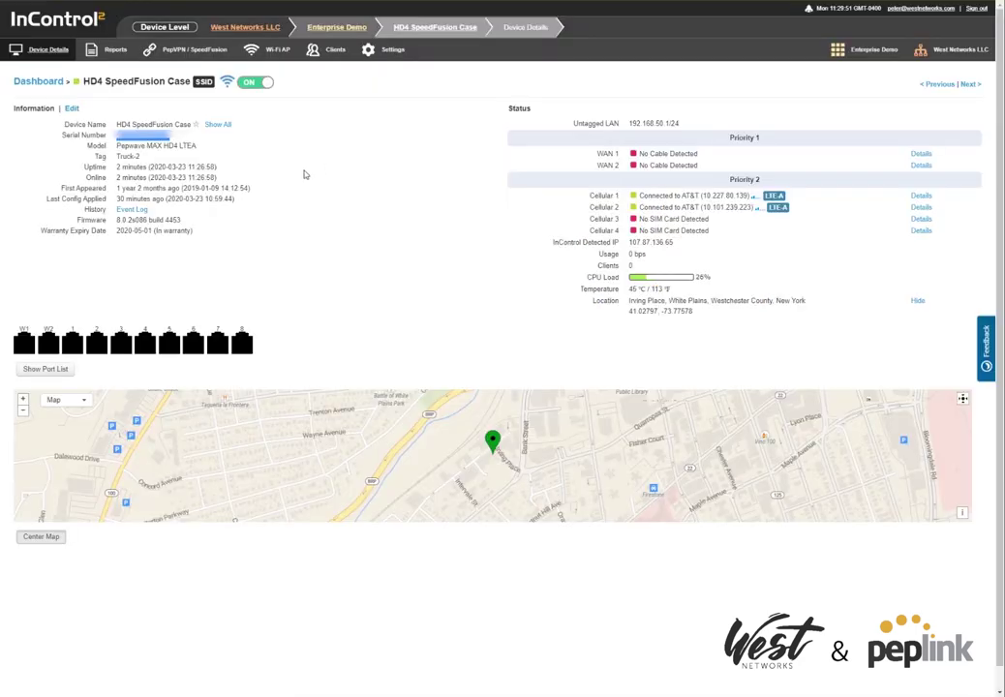
Launch the HD4's Remote Web Admin from the InControl2 Settings menu.
mouse_move(385, 63)
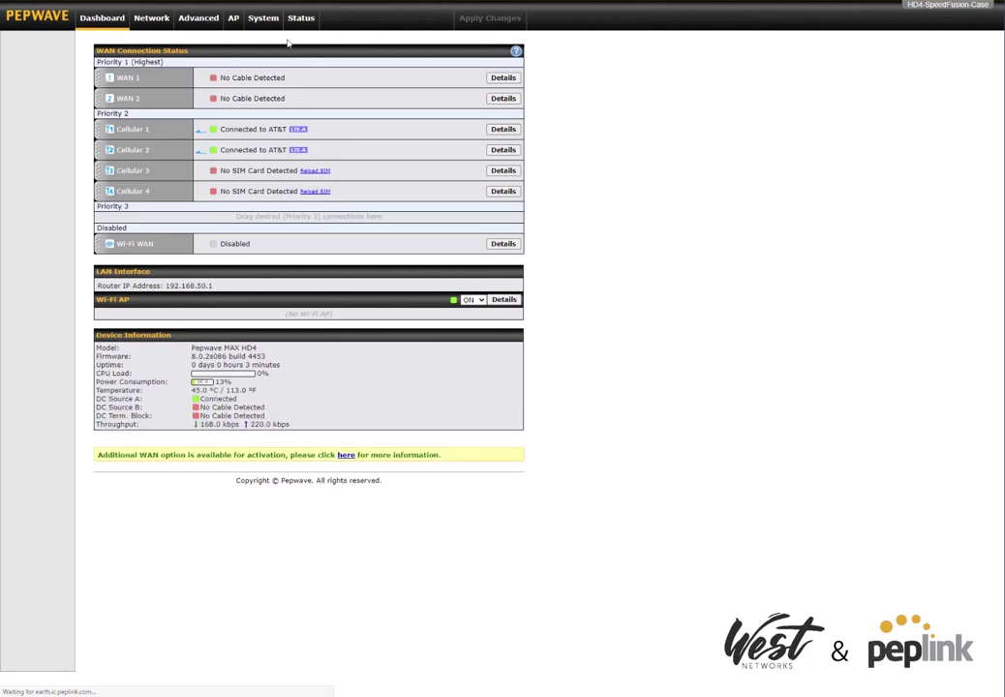
Activate the pasted SpeedFusion WAN 100GB key on the System > Feature Add-ons page.
left_click(269, 23)
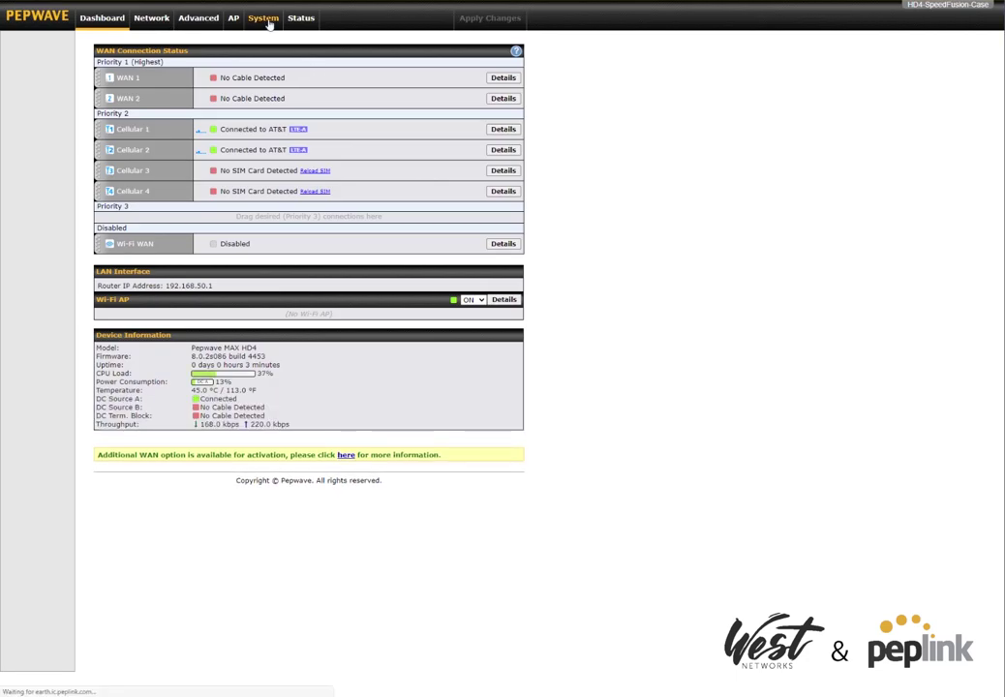
left_click(34, 190)
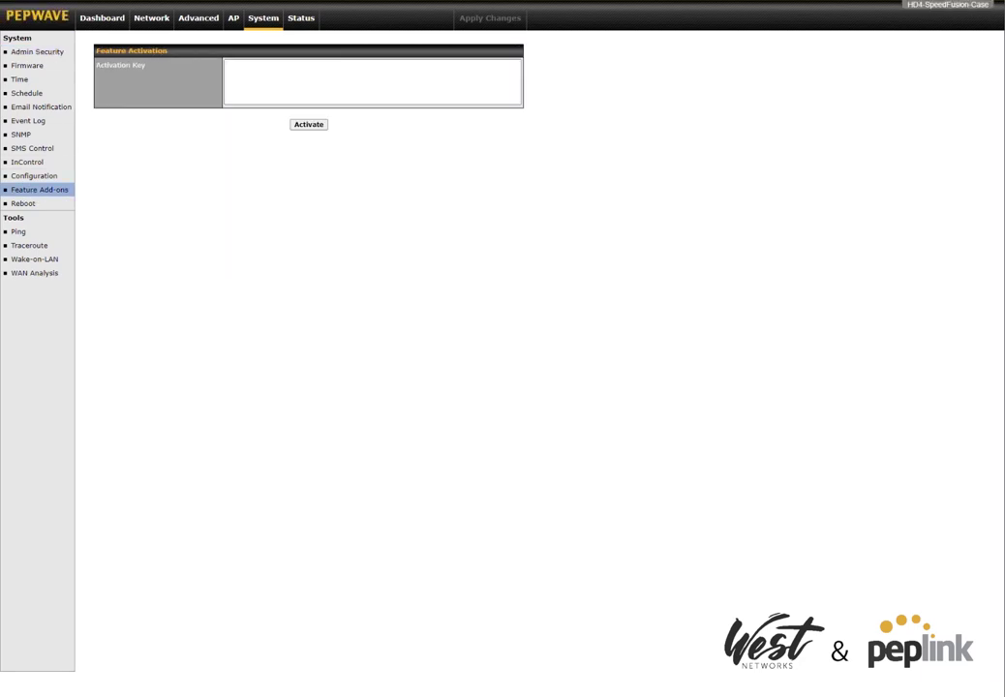
left_click(317, 70)
key("ctrl+v")
left_click(309, 125)
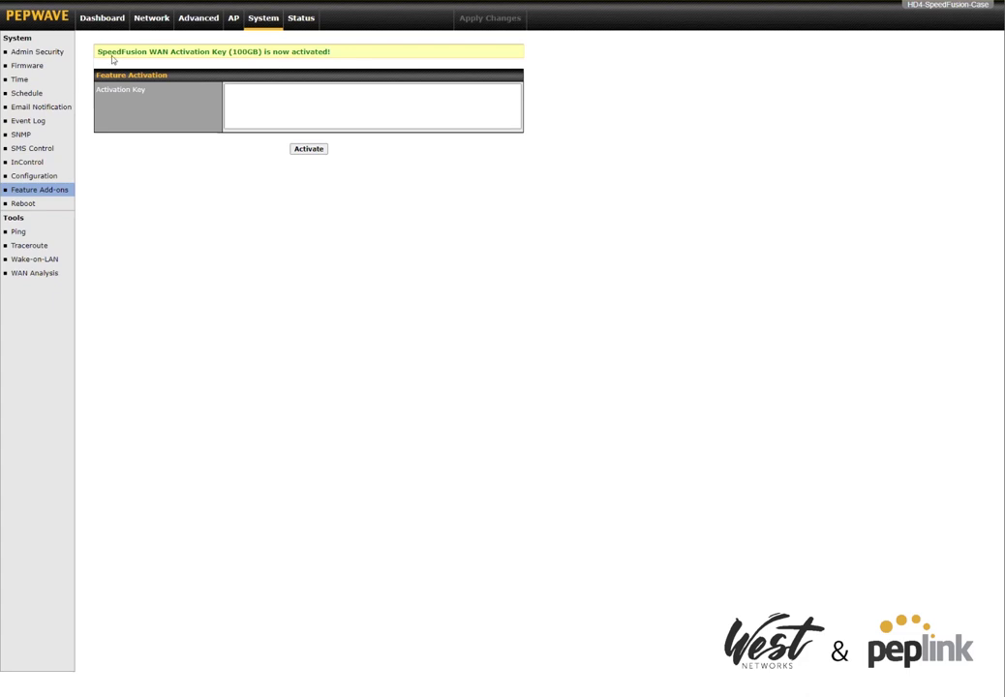
left_click_drag(97, 51, 366, 54)
left_click(406, 196)
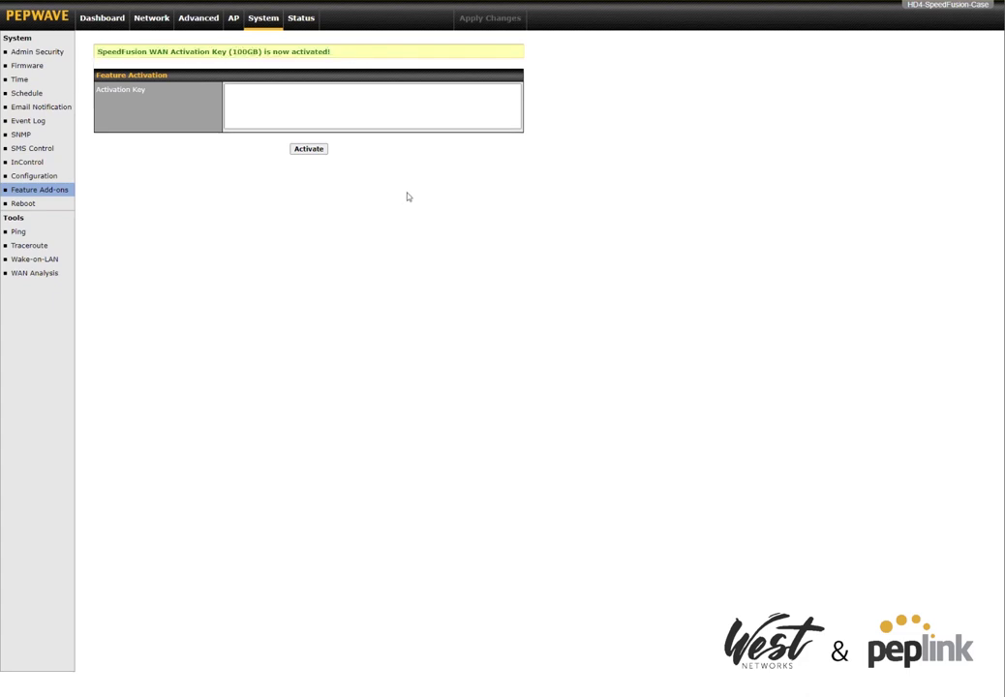
Save the PepVPN local ID HD4-SpeedFusion-Case in the Advanced SpeedFusion settings.
left_click(206, 21)
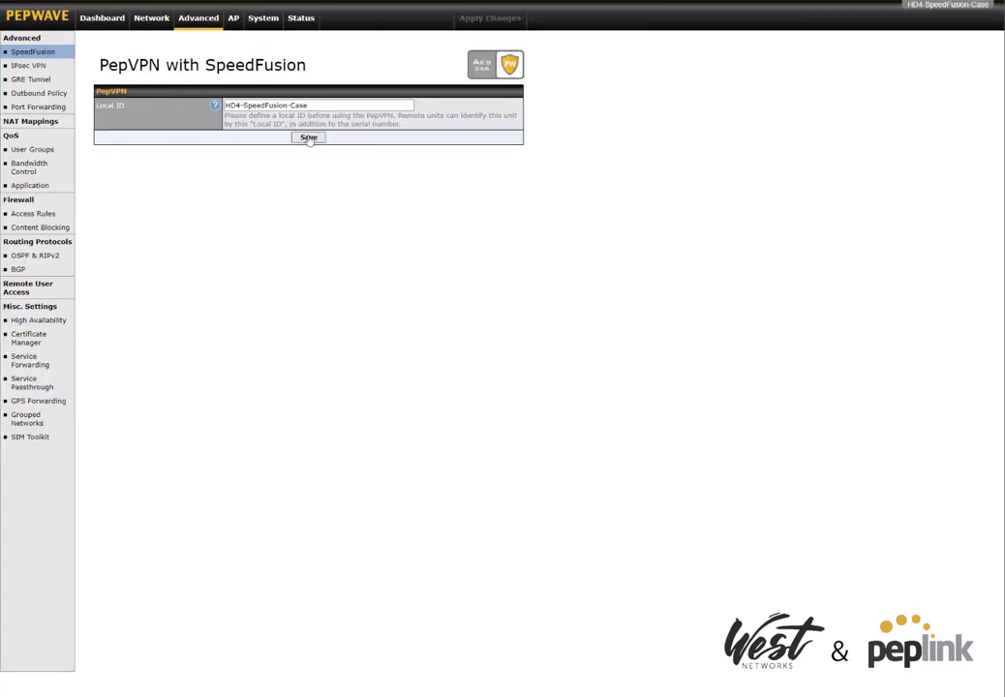
left_click(308, 137)
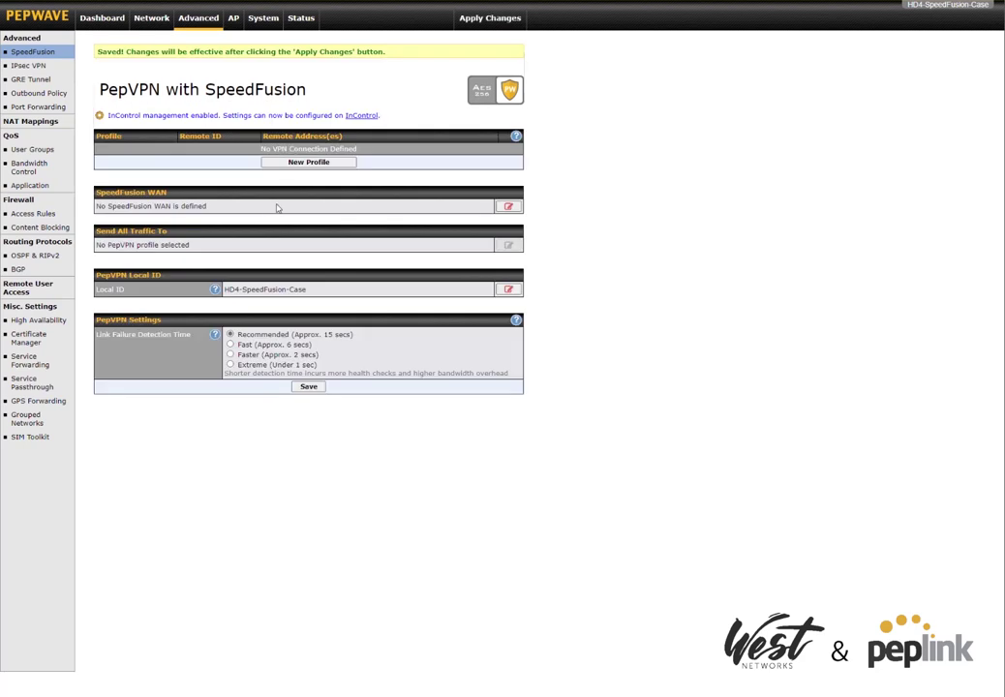
left_click_drag(95, 193, 167, 194)
left_click(182, 207)
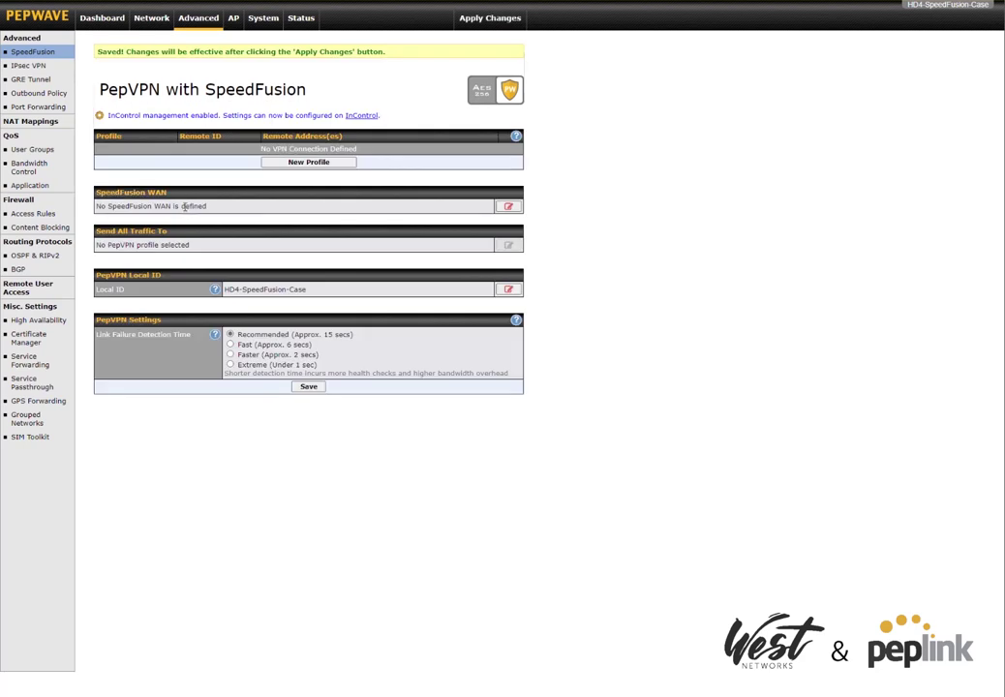
Save the SpeedFusion WAN profile with Enable ticked and apply the changes to the router.
left_click(509, 209)
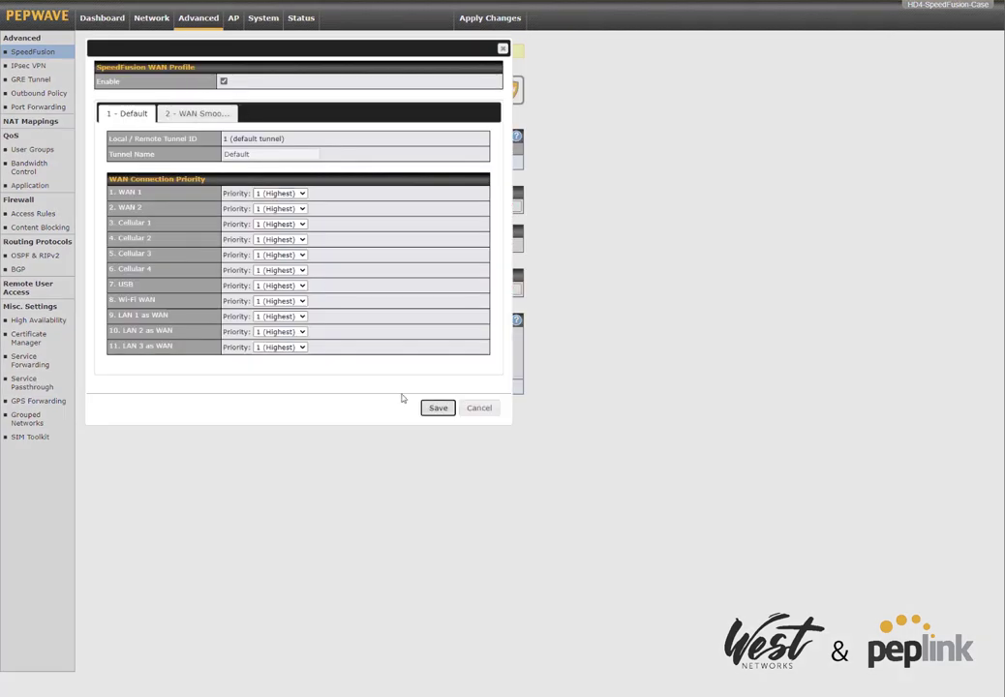
left_click(437, 407)
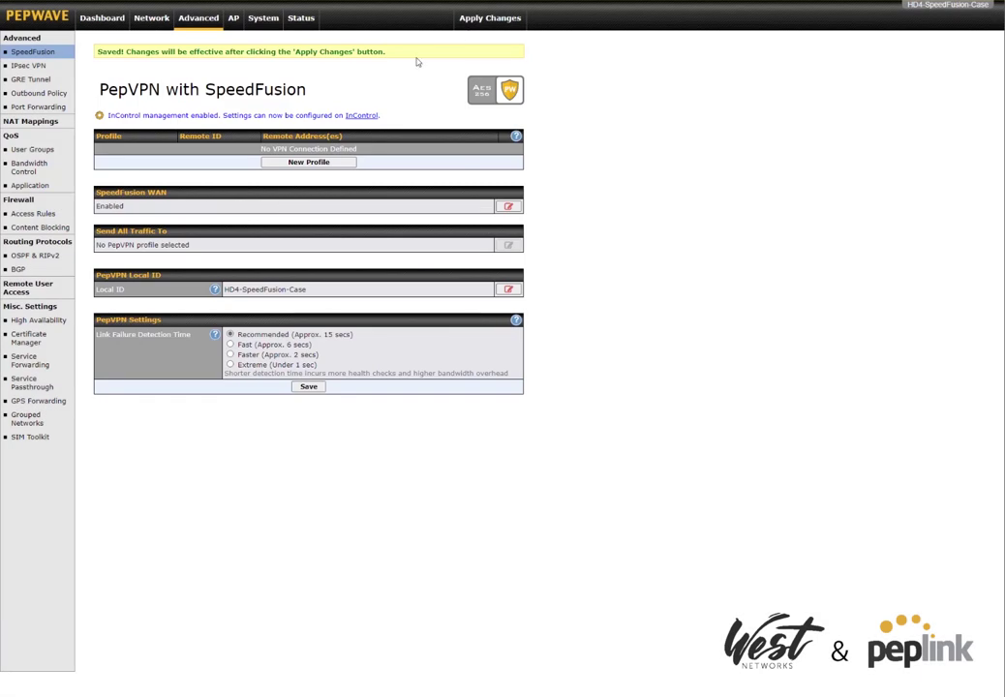
left_click(484, 21)
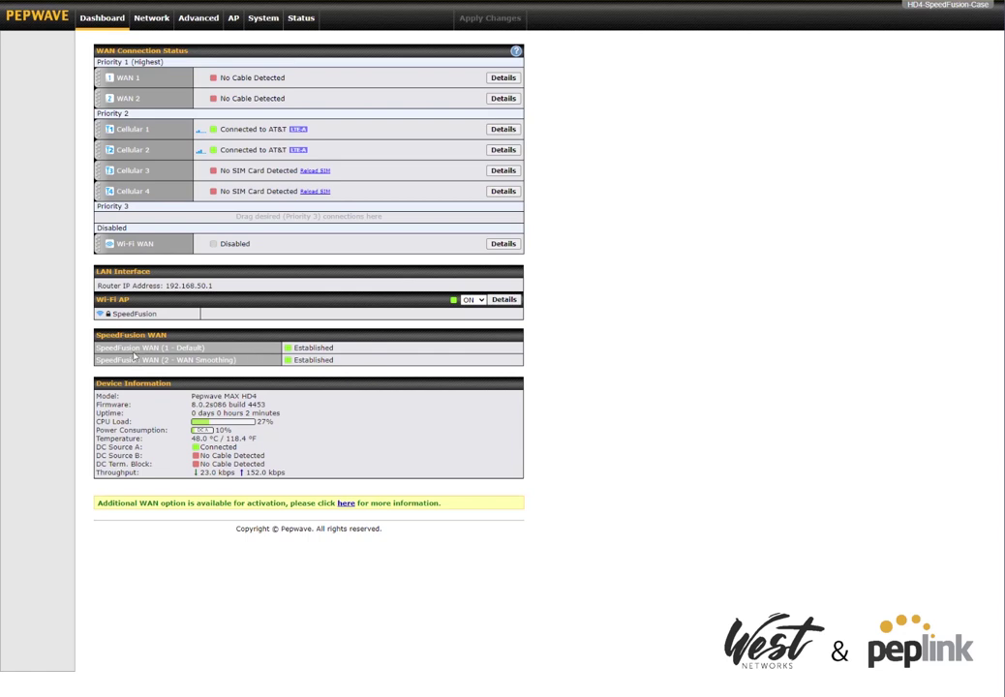
left_click(215, 27)
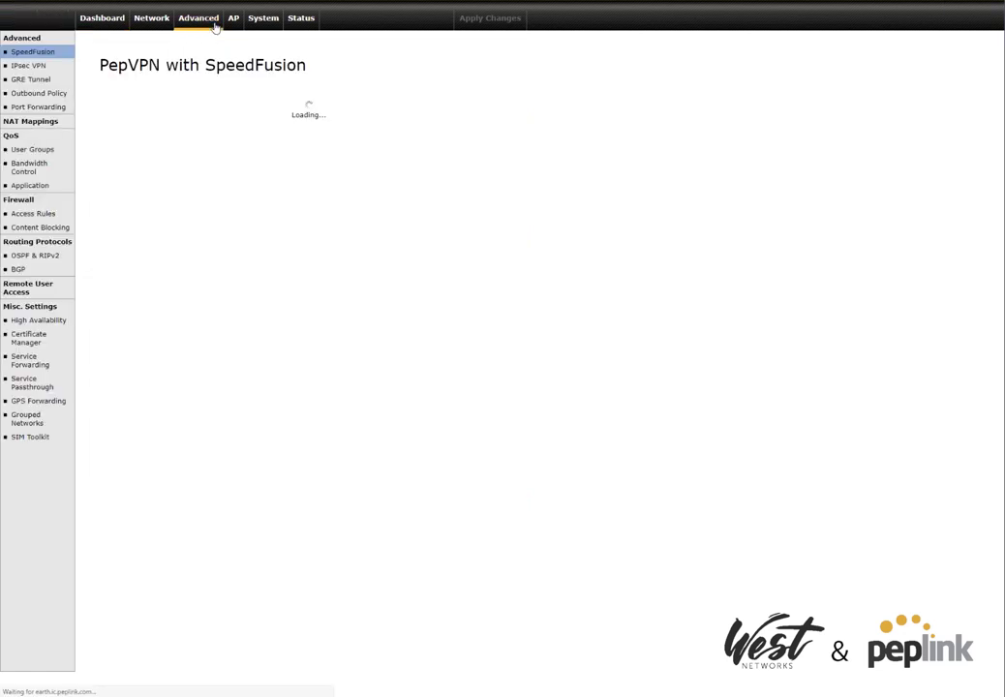
left_click(117, 25)
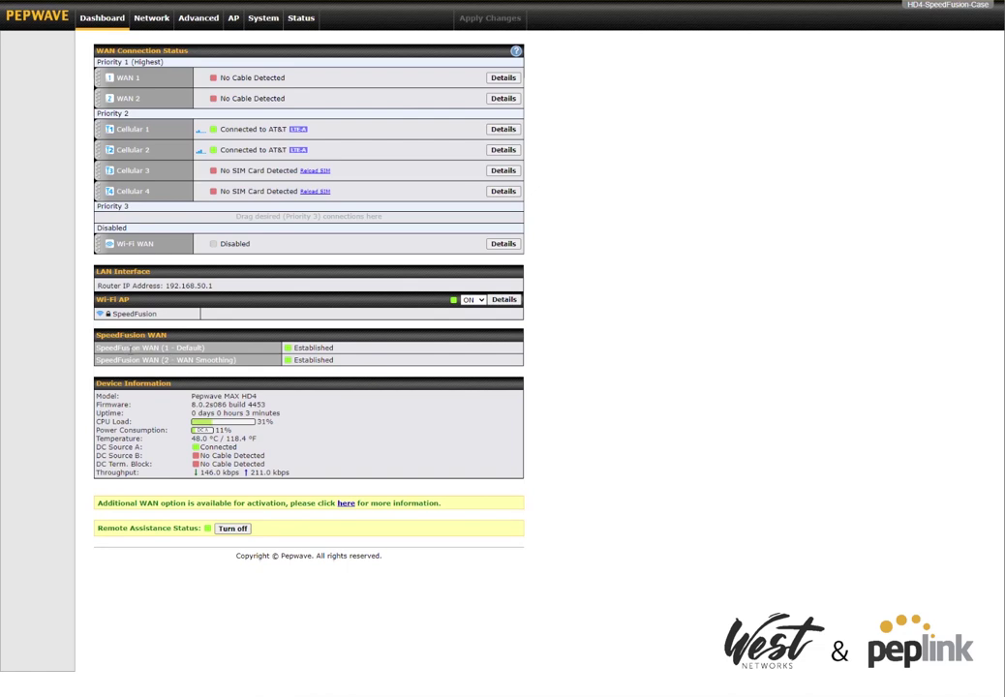
left_click_drag(97, 347, 208, 353)
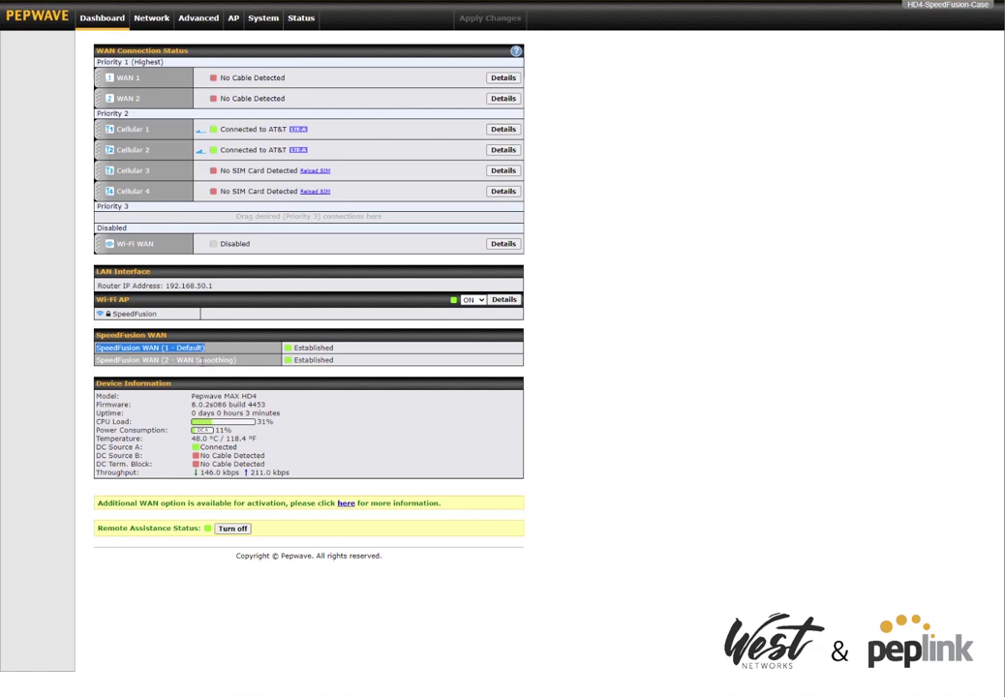
left_click(210, 348)
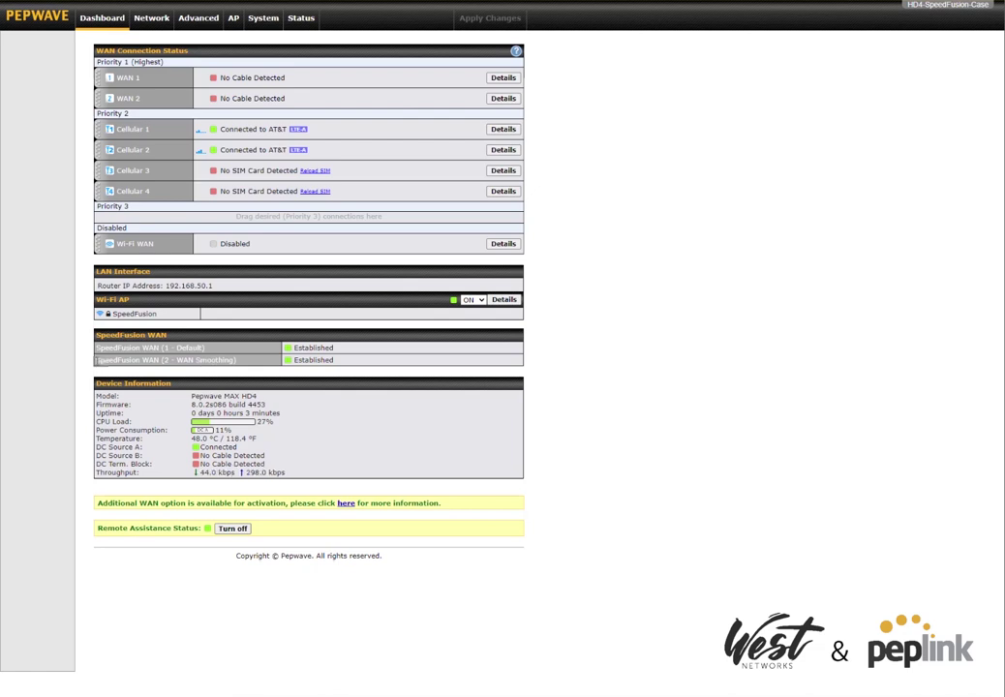
left_click_drag(96, 360, 238, 365)
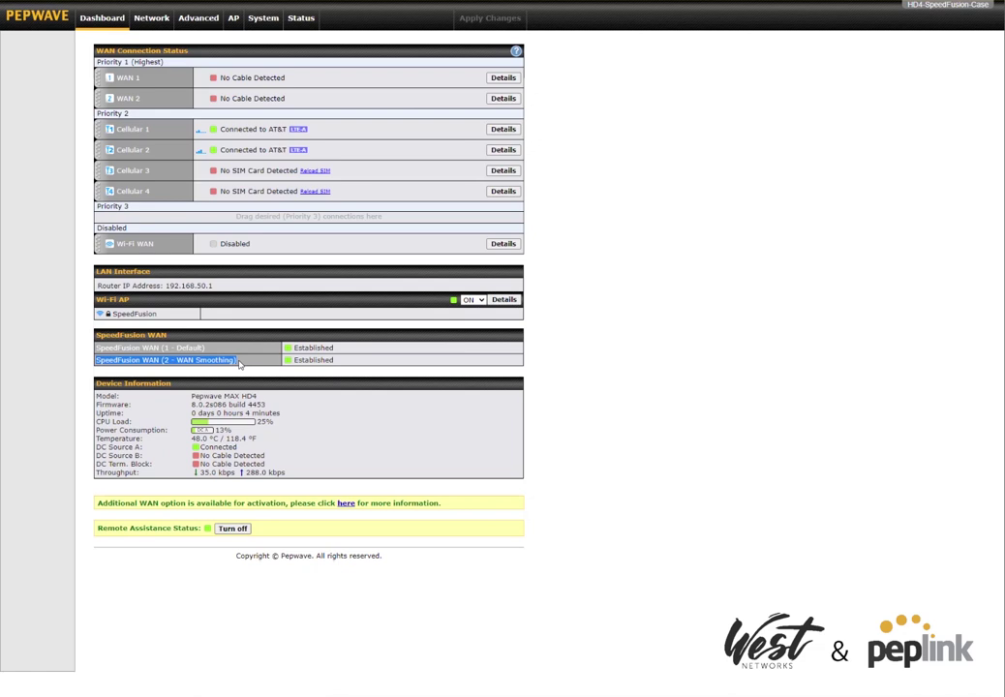
left_click(244, 362)
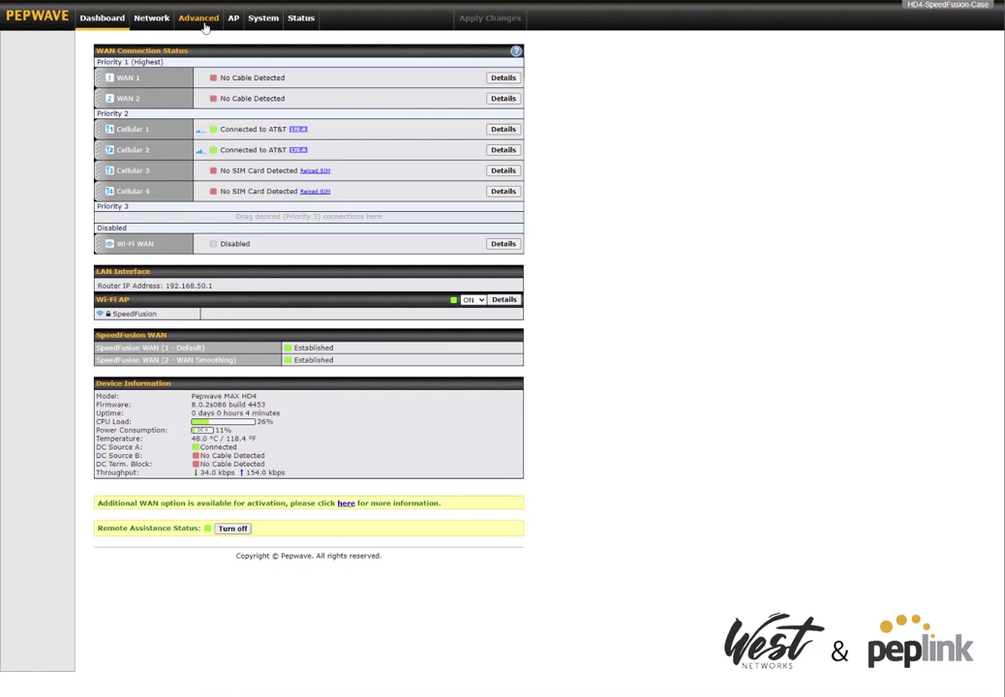
Navigate to Advanced > Outbound Policy in the router admin.
left_click(203, 25)
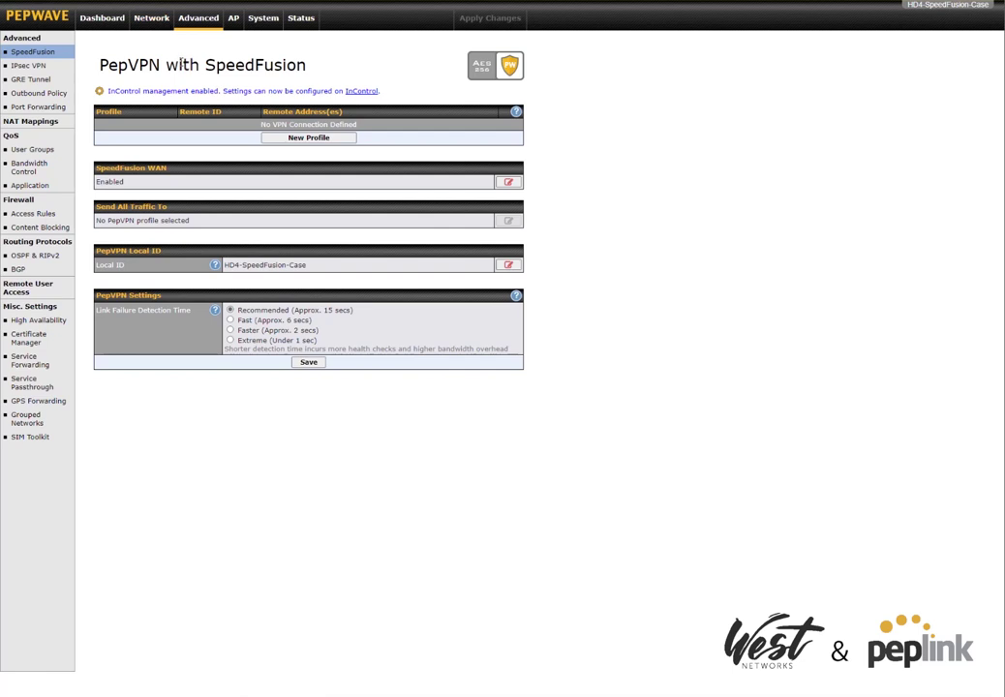
left_click(32, 93)
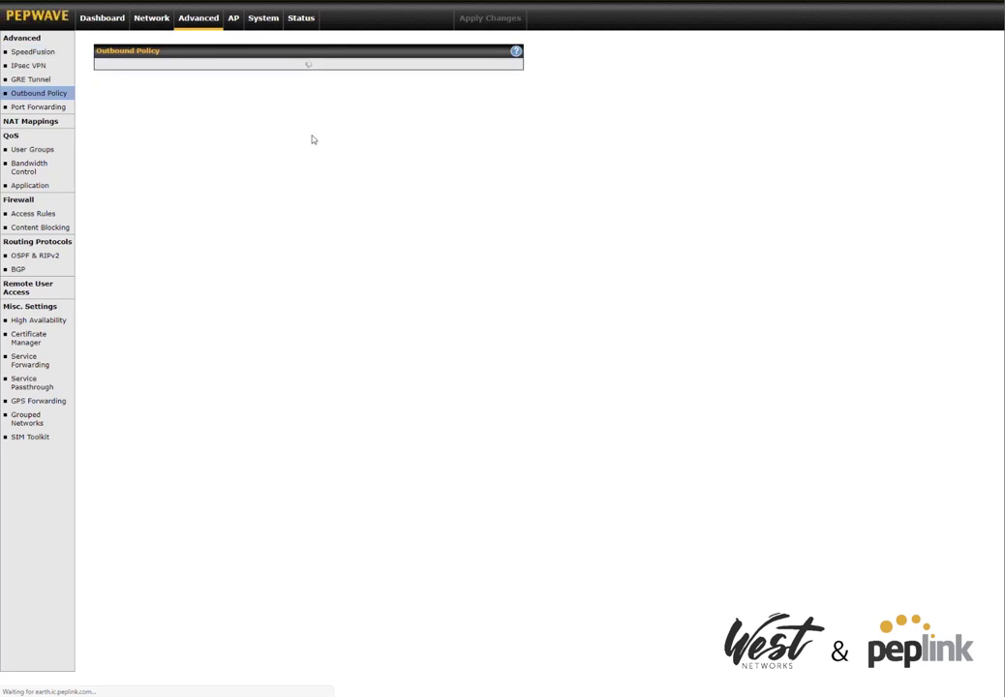
Add a custom outbound rule named VoIP with destination domain nexvortex.com.
left_click(293, 181)
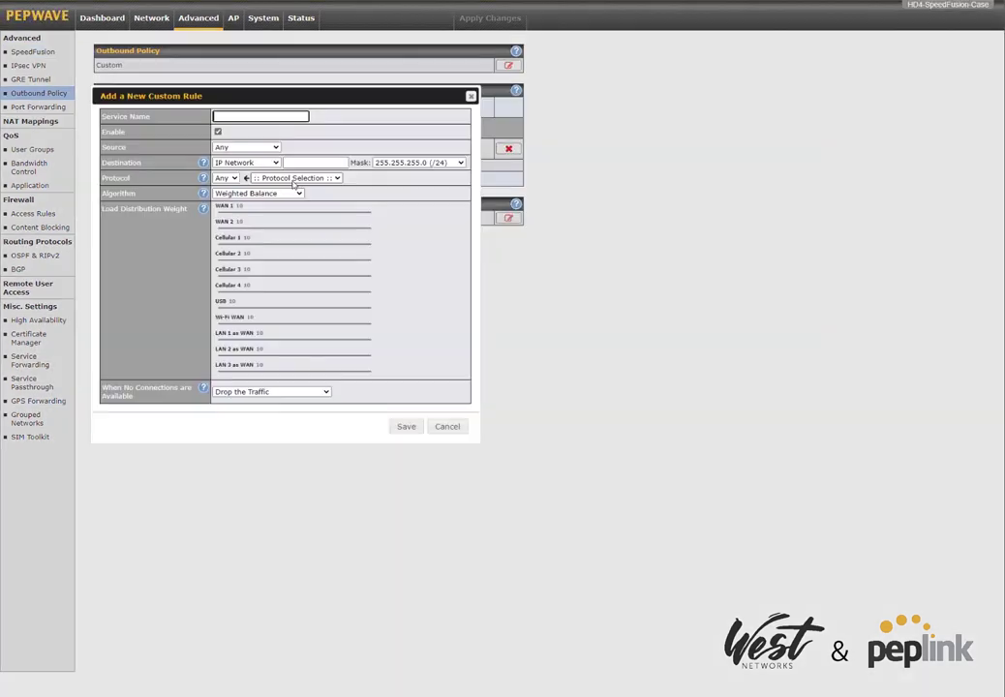
type("VoIP")
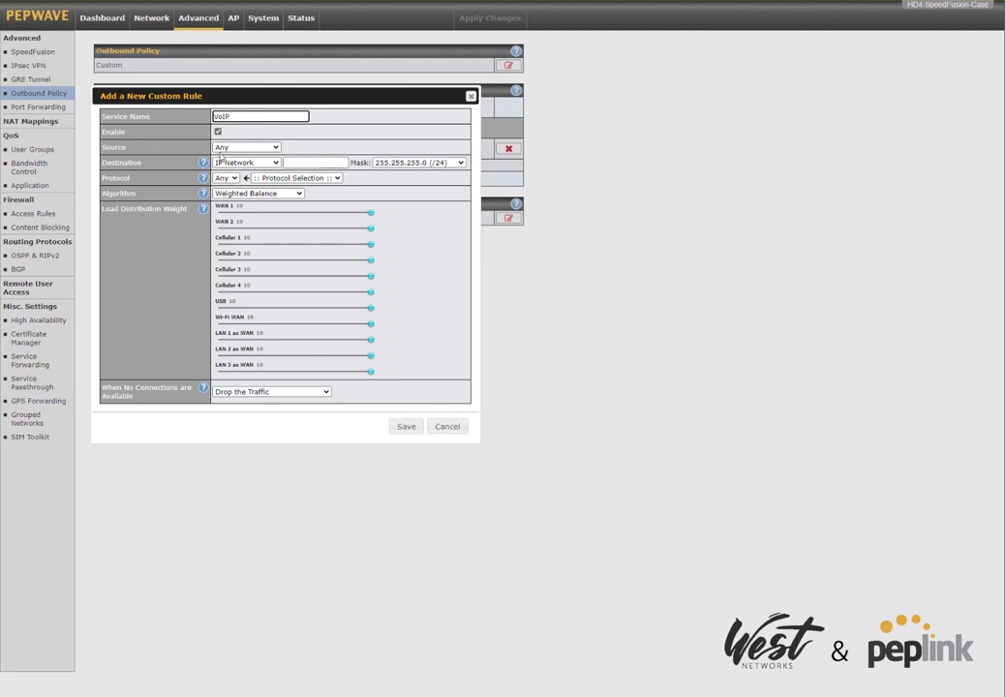
left_click(237, 163)
left_click(238, 201)
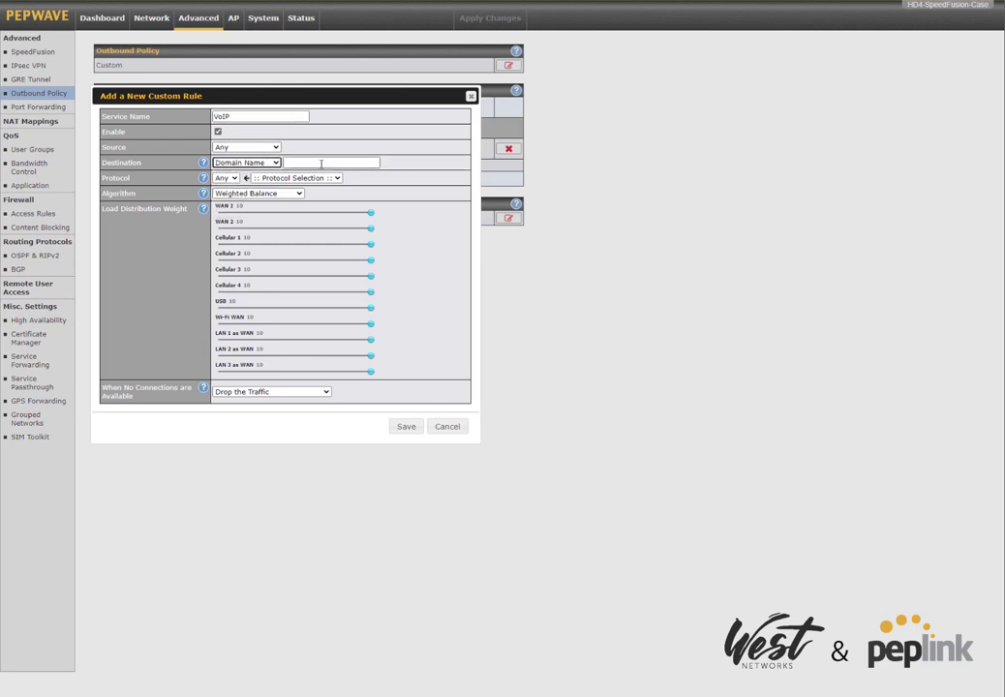
left_click(314, 161)
type("nexvortex.com")
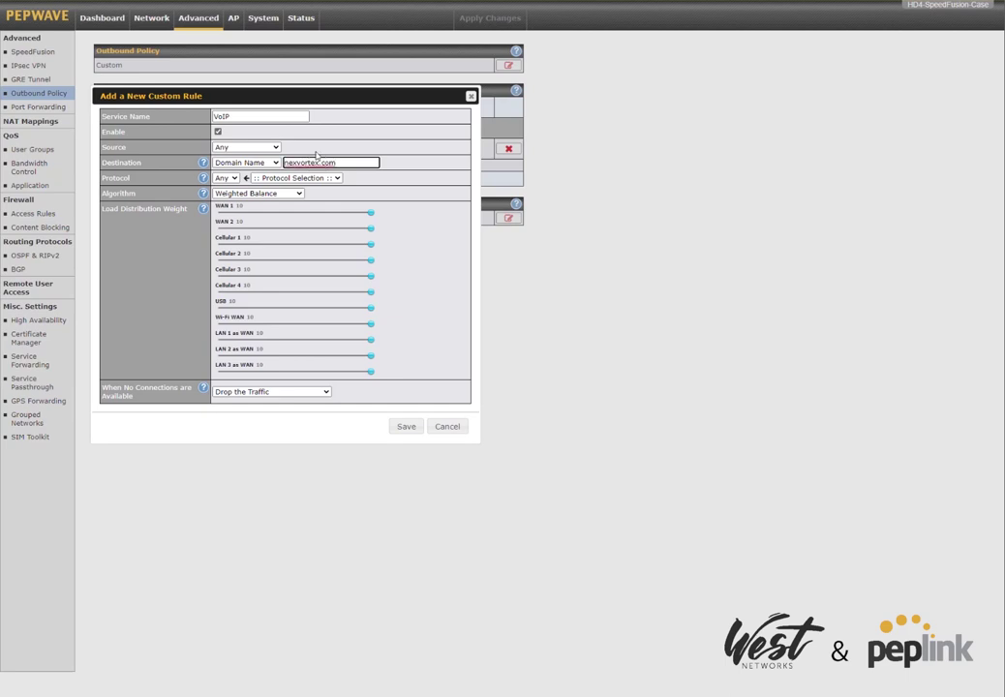
left_click(405, 201)
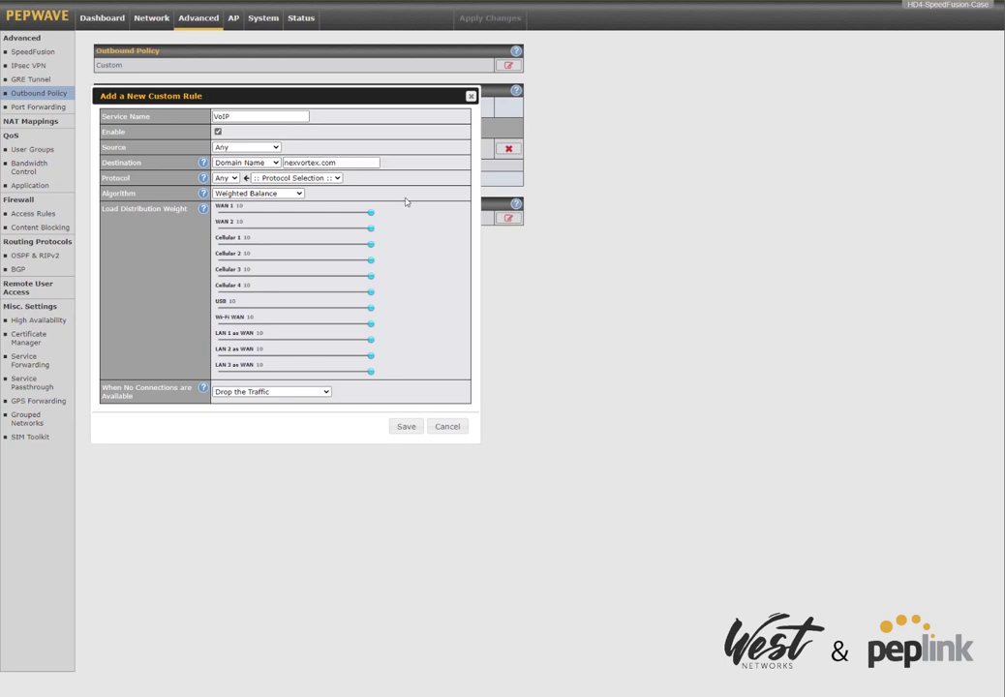
Try TCP port 5060, then revert to protocol Any with the nexvortex.com destination.
left_click(262, 165)
left_click(245, 176)
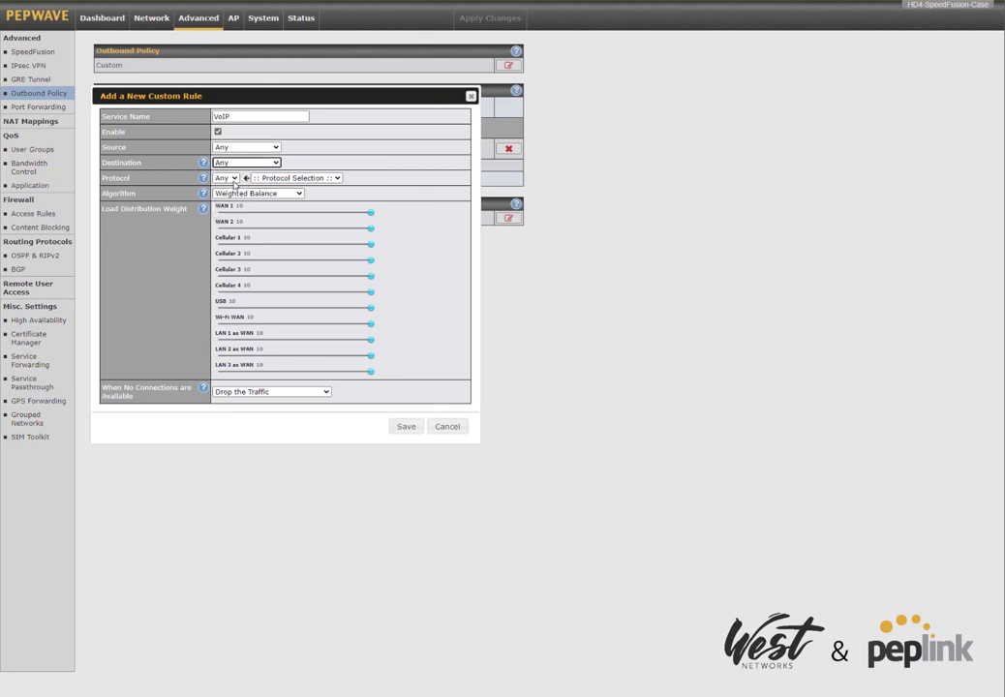
left_click(227, 178)
left_click(225, 200)
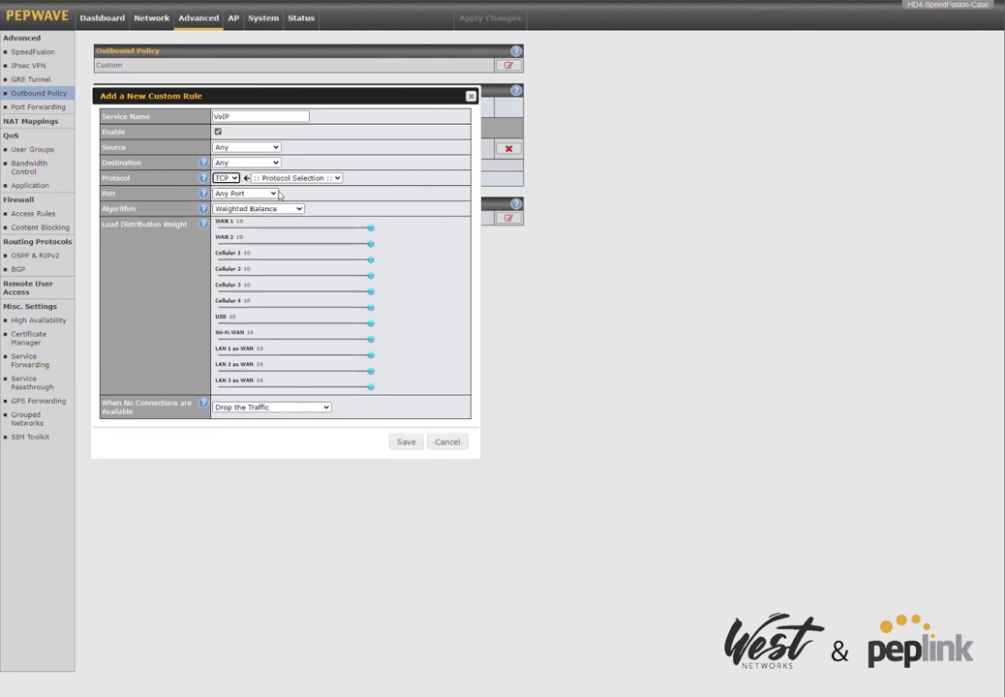
left_click(244, 193)
left_click(244, 213)
left_click(332, 193)
type("5060")
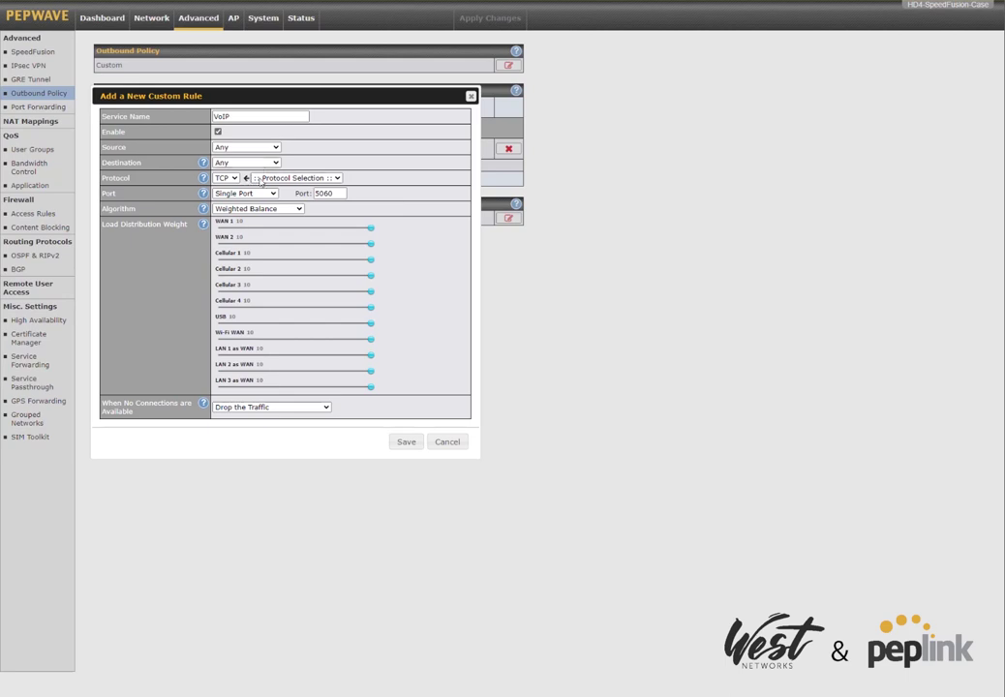
left_click(226, 178)
left_click(246, 161)
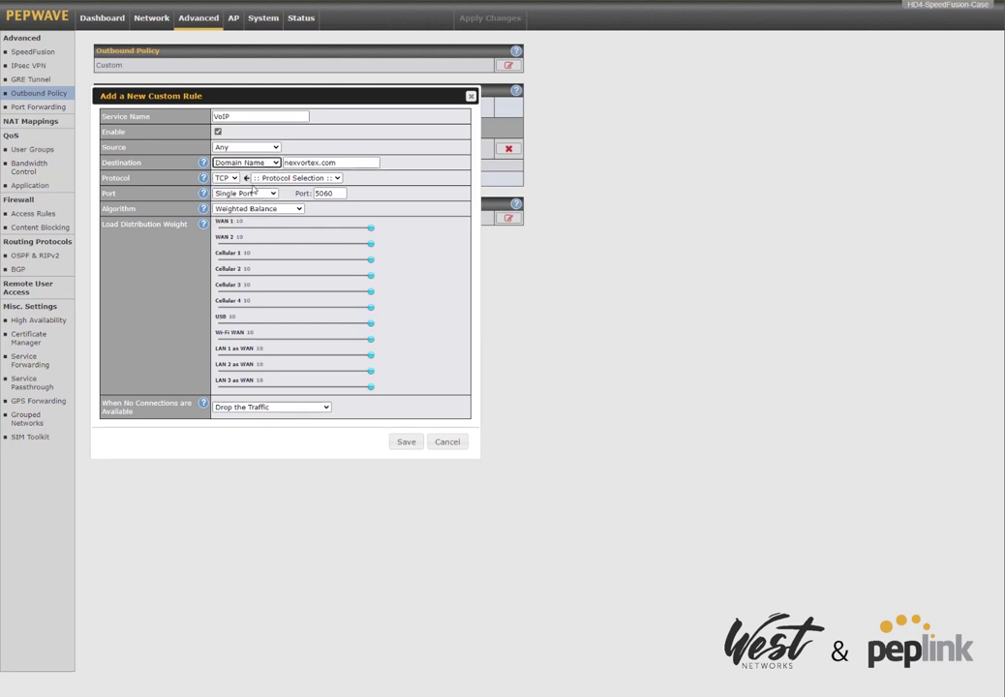
left_click(226, 178)
left_click(222, 189)
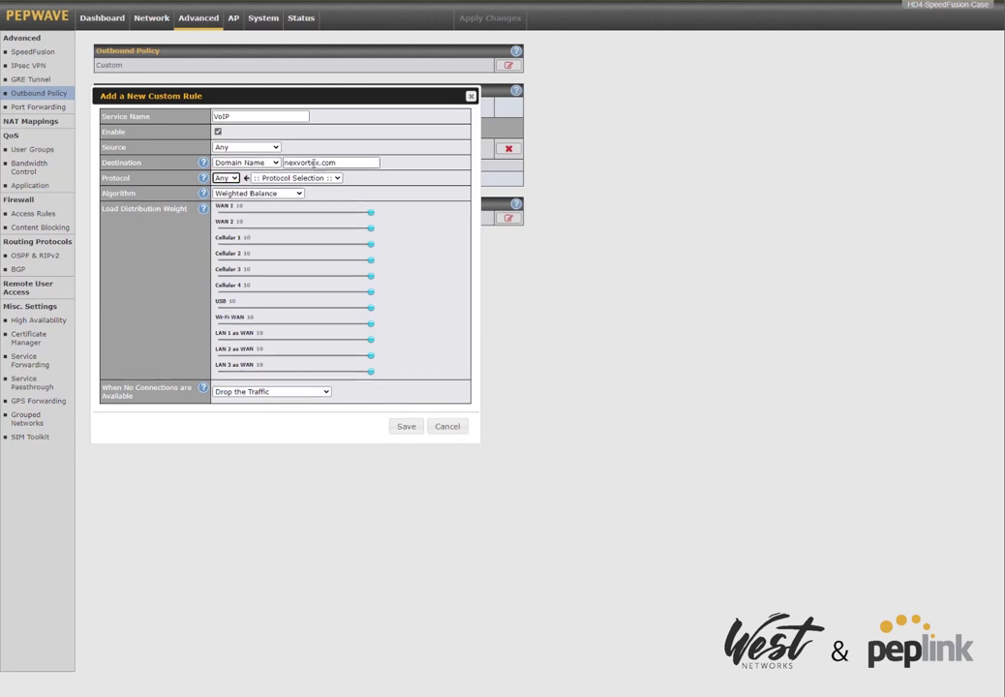
Set the VoIP rule's algorithm to Priority with SpeedFusion WAN (2) WAN Smoothing tunnel highest.
left_click(273, 196)
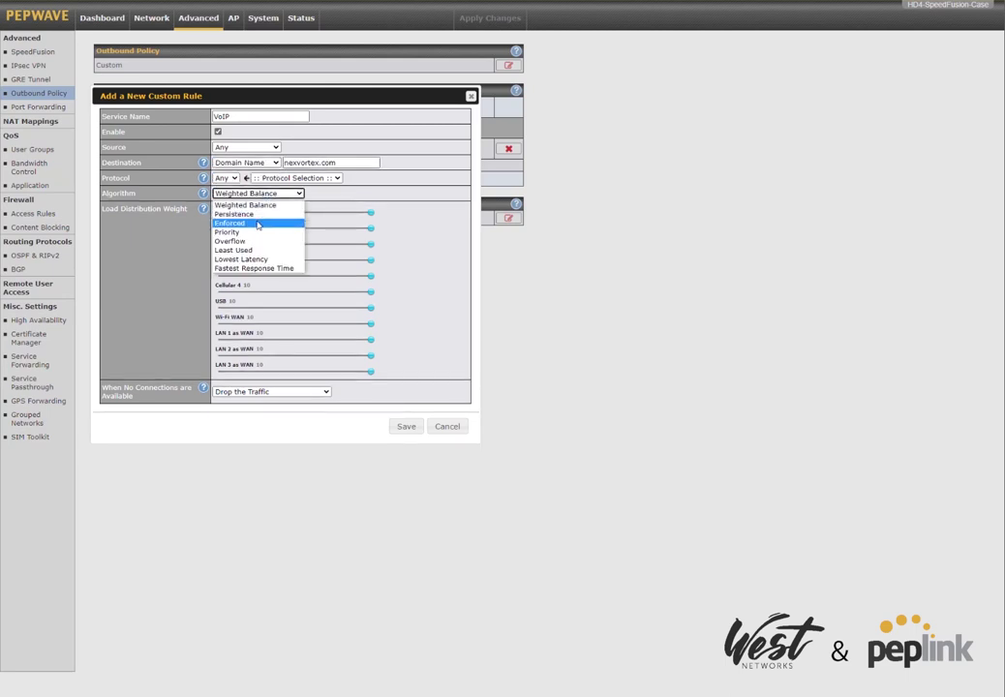
left_click(248, 225)
left_click(291, 209)
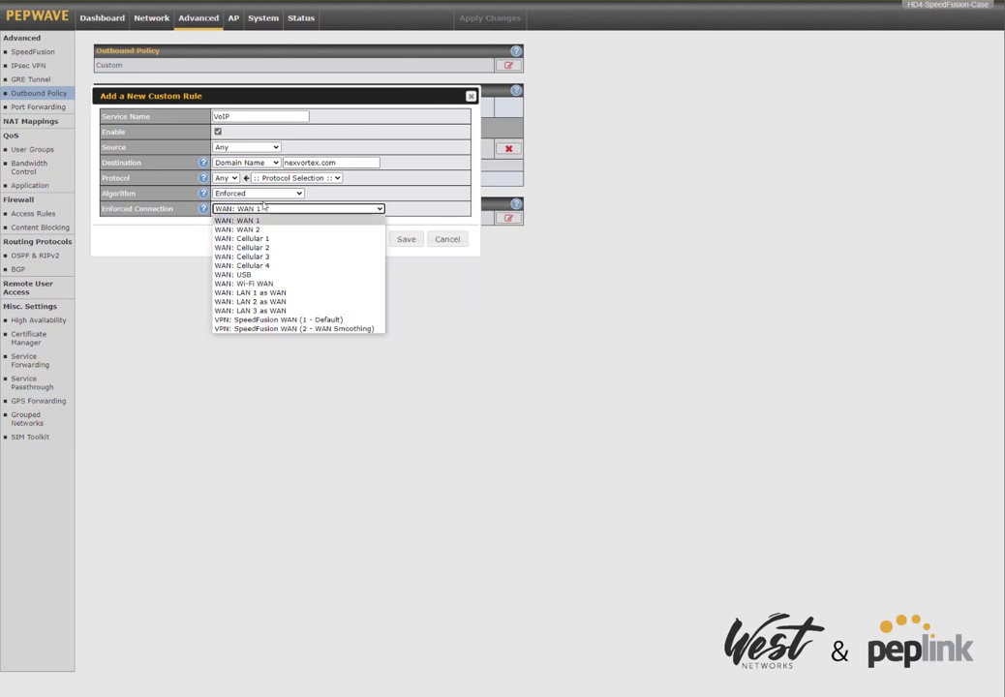
left_click(257, 194)
left_click(241, 233)
left_click(247, 194)
left_click(406, 262)
left_click_drag(354, 231, 271, 222)
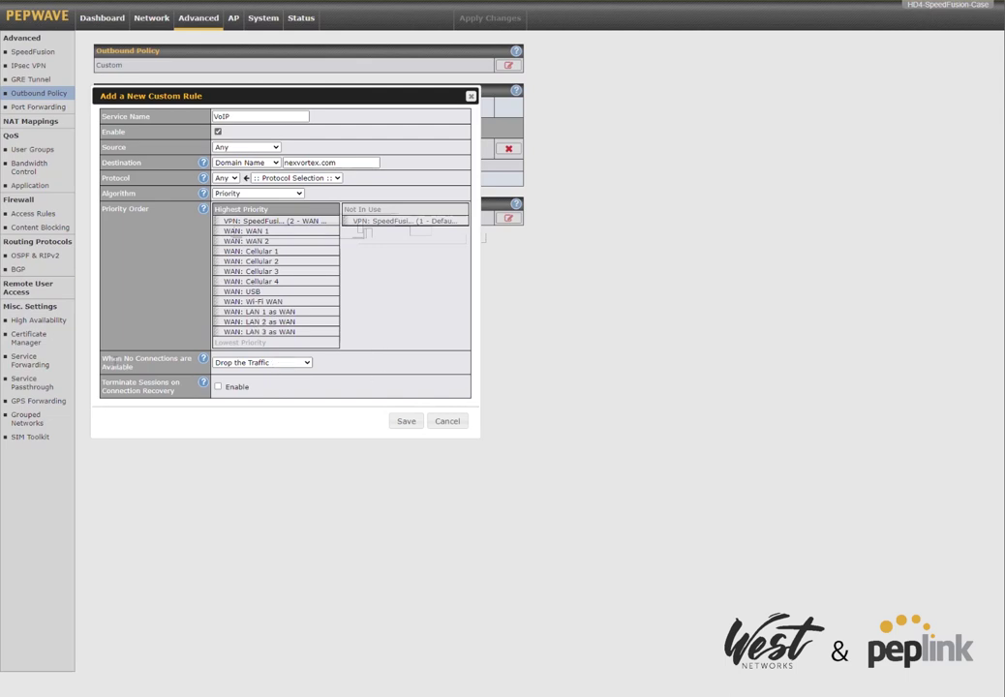
Choose Fall-through to Next Rule when no connection is available, and save the VoIP rule.
left_click_drag(101, 357, 150, 373)
left_click(262, 362)
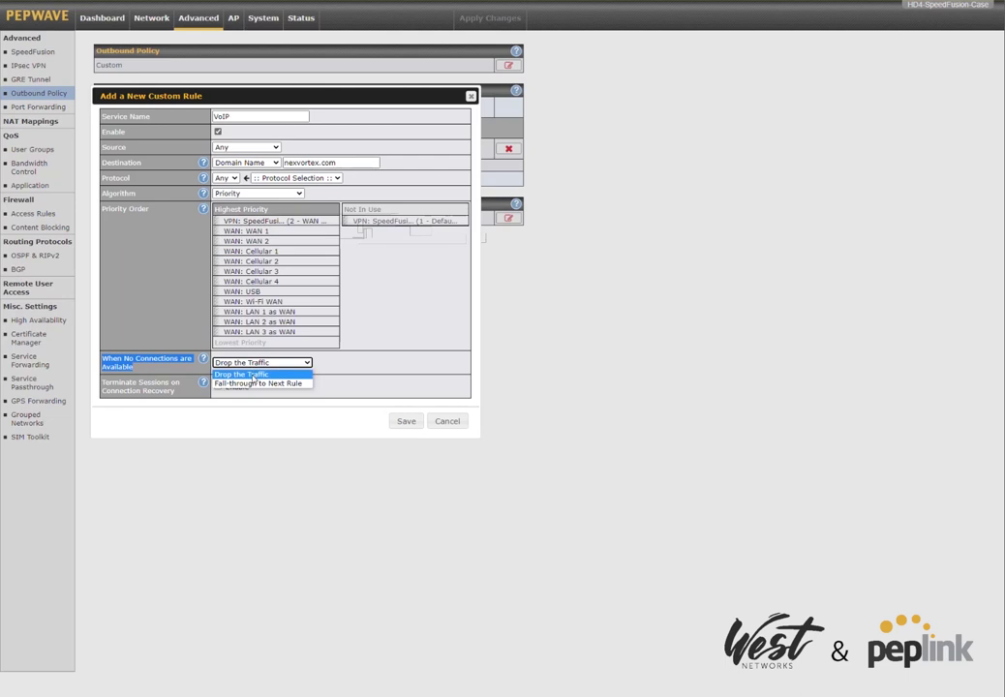
left_click(259, 384)
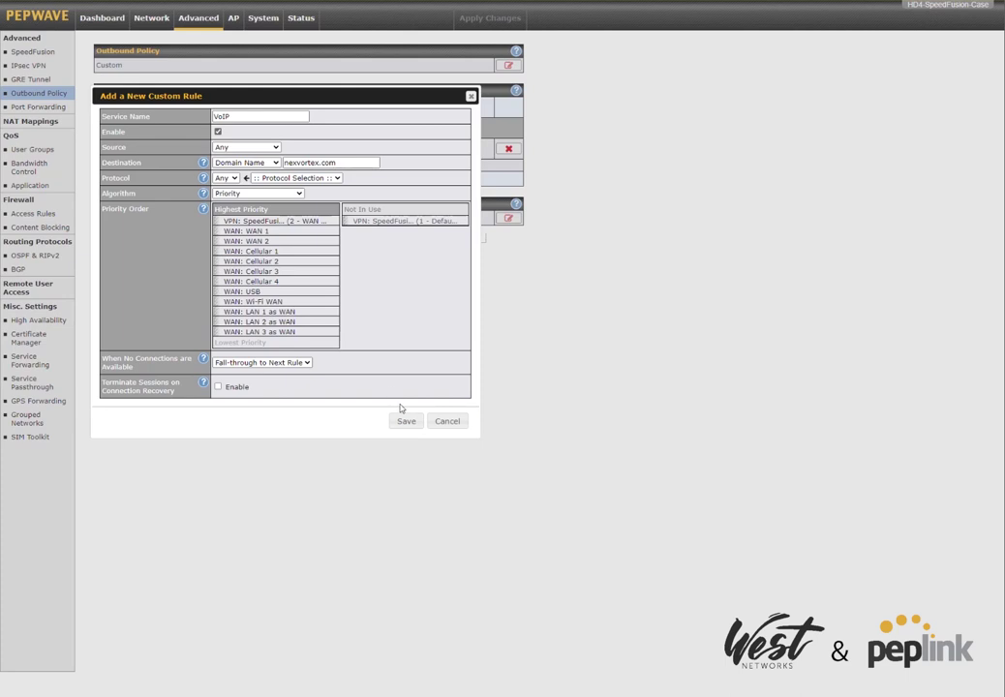
left_click(406, 422)
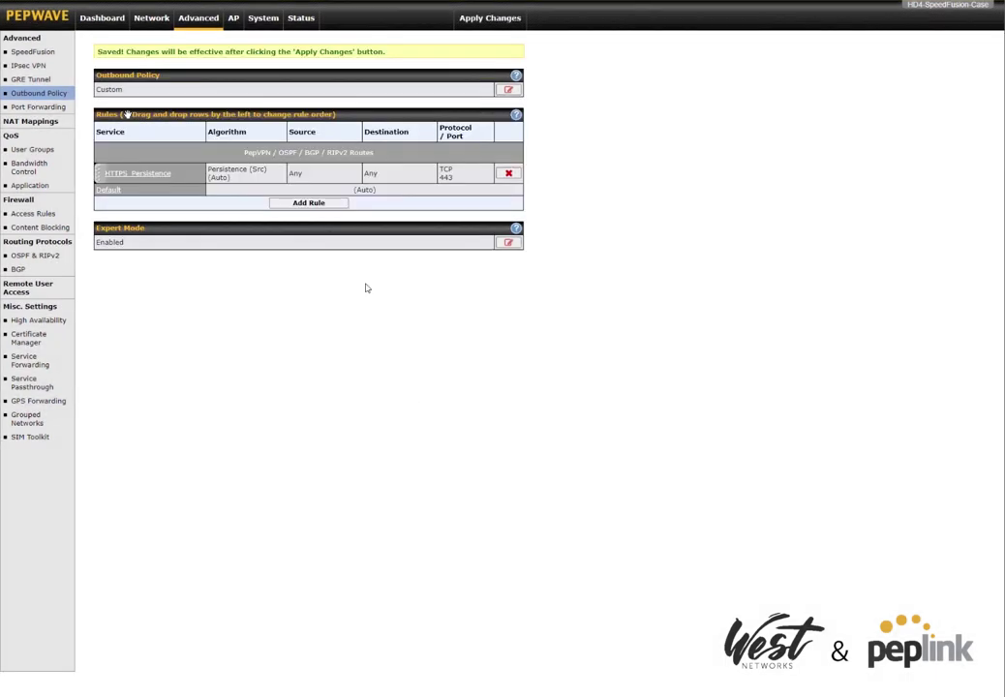
Change HTTPS_Persistence to Priority with SpeedFusion WAN (1 - Default) at the top, and save.
left_click(138, 193)
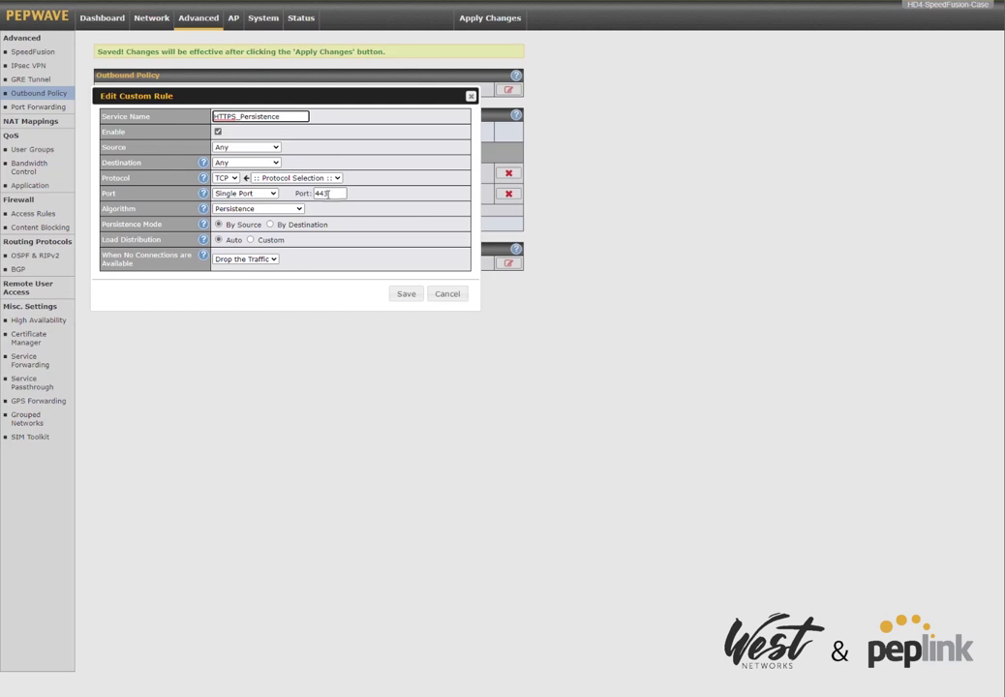
left_click(254, 209)
left_click(237, 247)
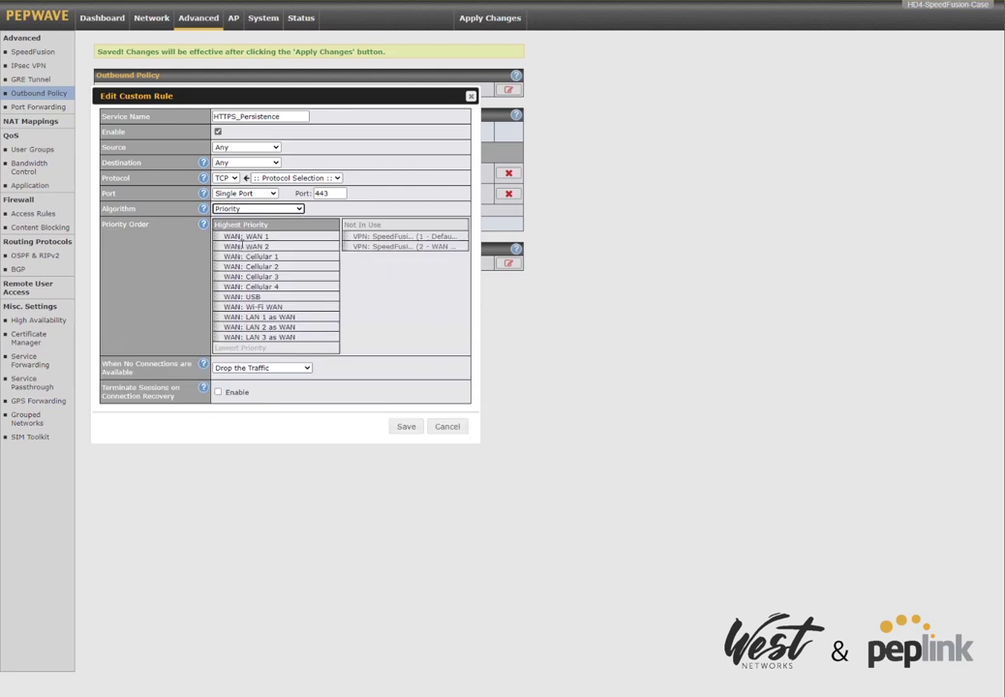
left_click_drag(344, 245, 278, 238)
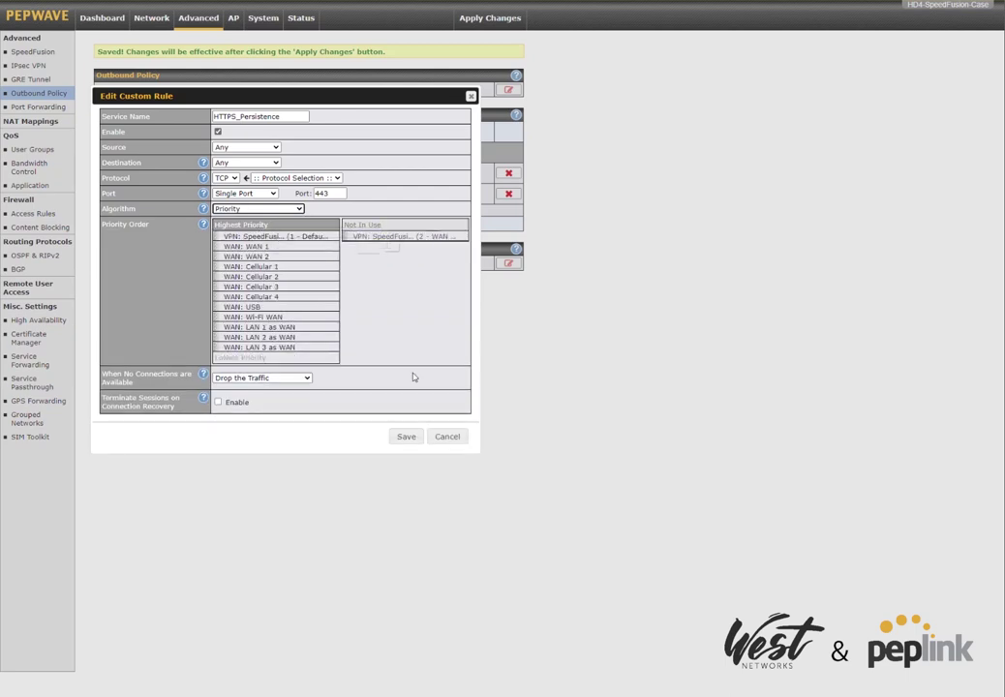
left_click(405, 436)
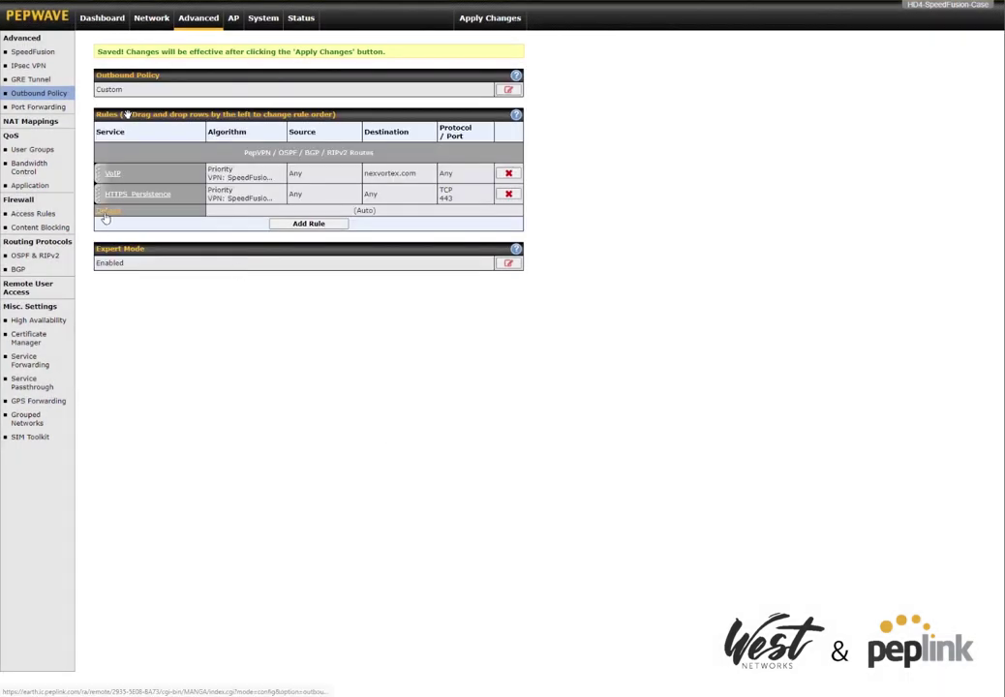
Make the Default rule Custom, Priority algorithm, SpeedFusion WAN (1 - Default) highest, and save it.
left_click(108, 210)
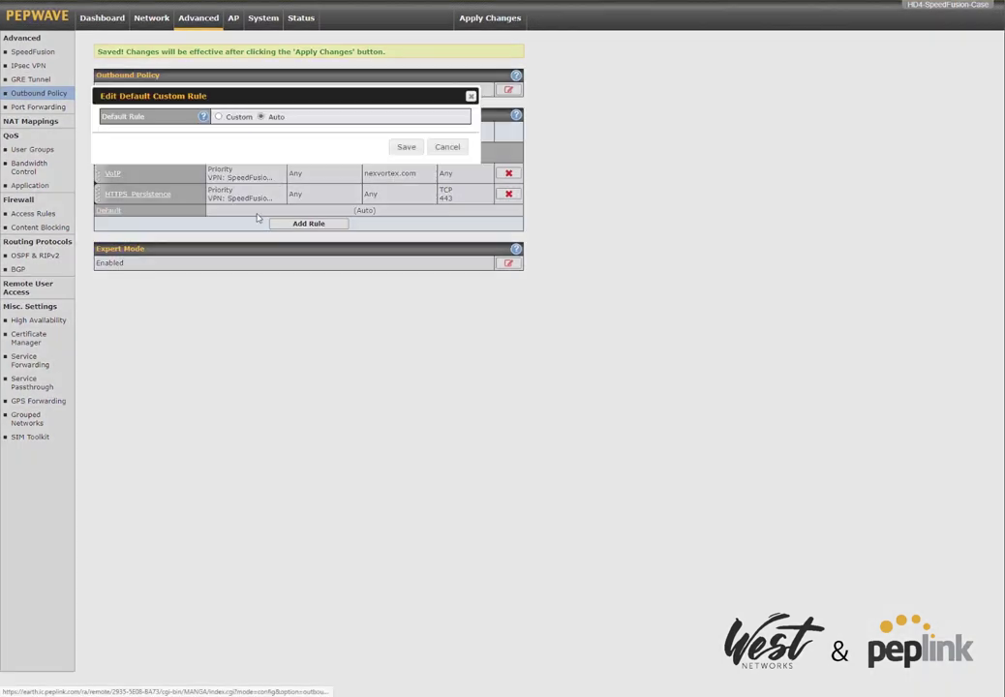
left_click(231, 118)
left_click(237, 131)
left_click(236, 172)
left_click_drag(373, 156, 280, 159)
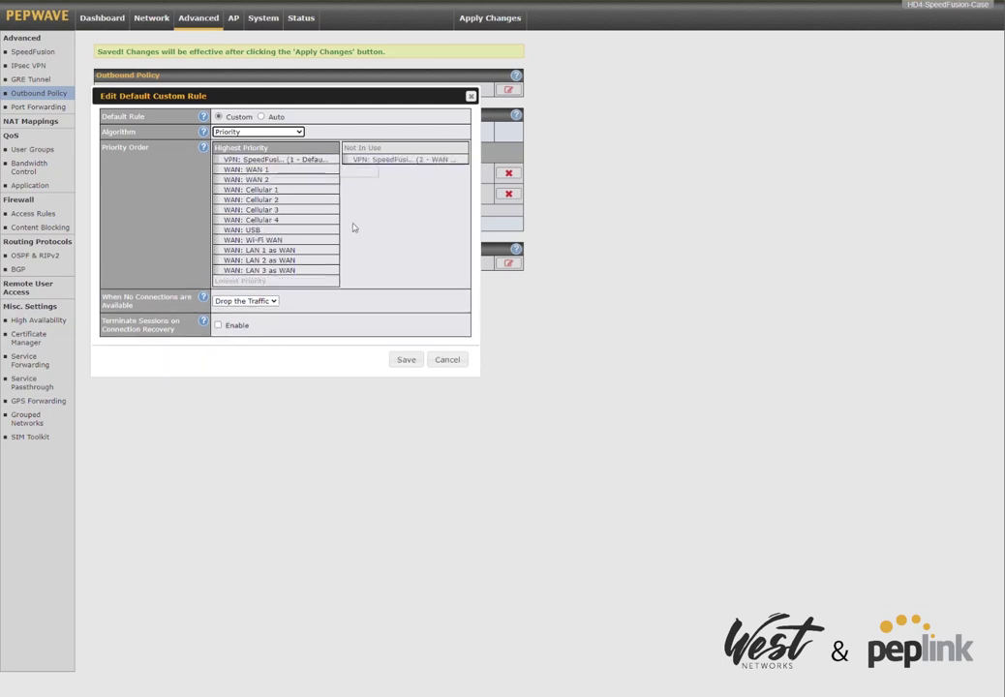
left_click(406, 360)
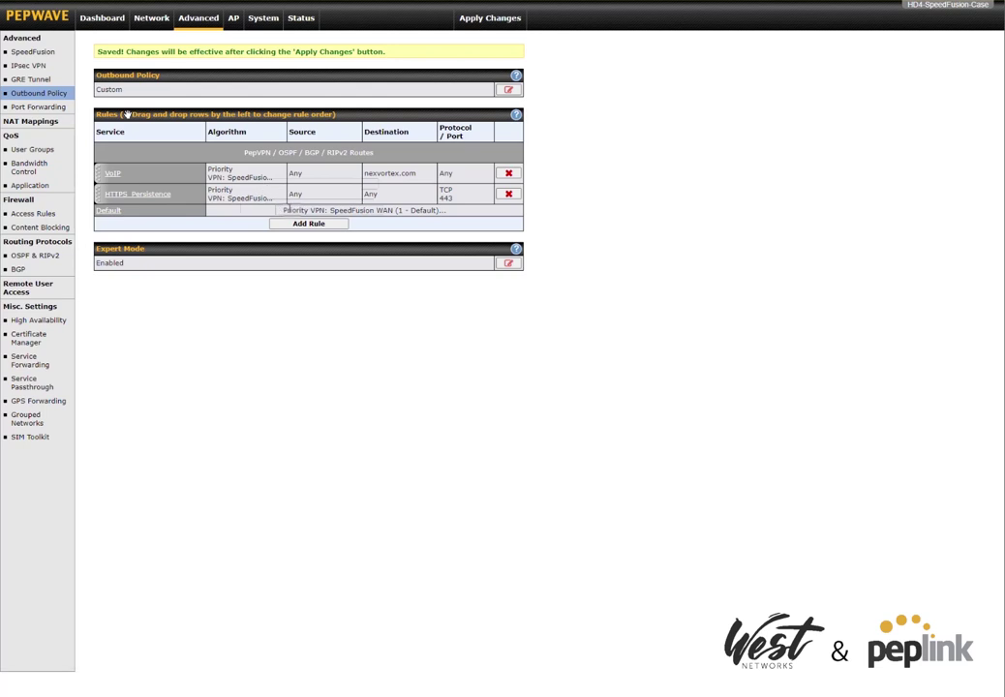
Apply the three saved outbound policy rule changes to the router.
left_click(490, 19)
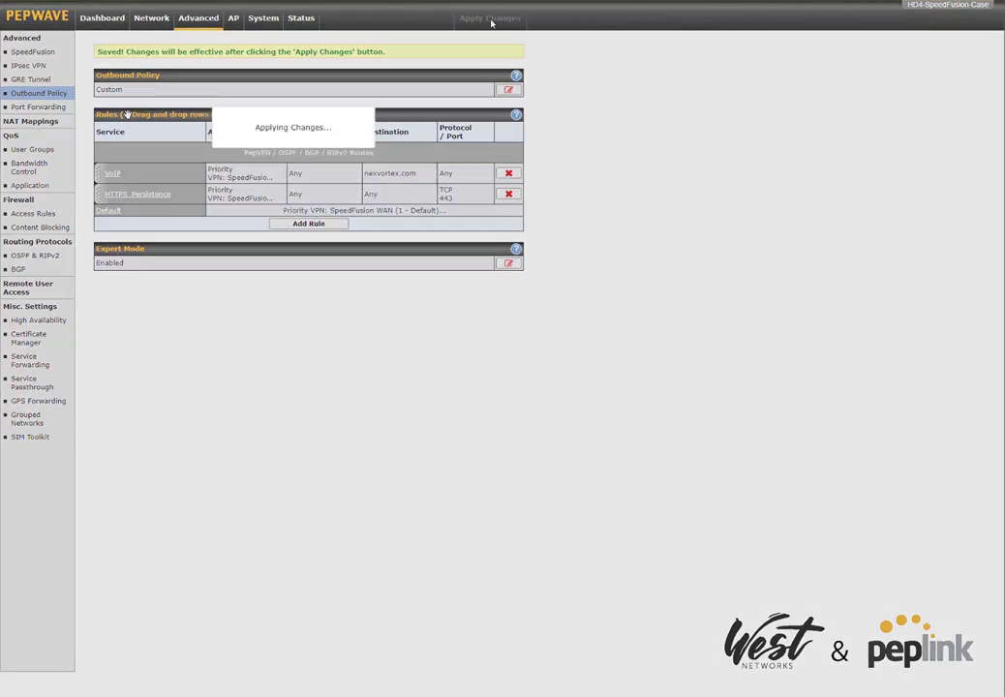